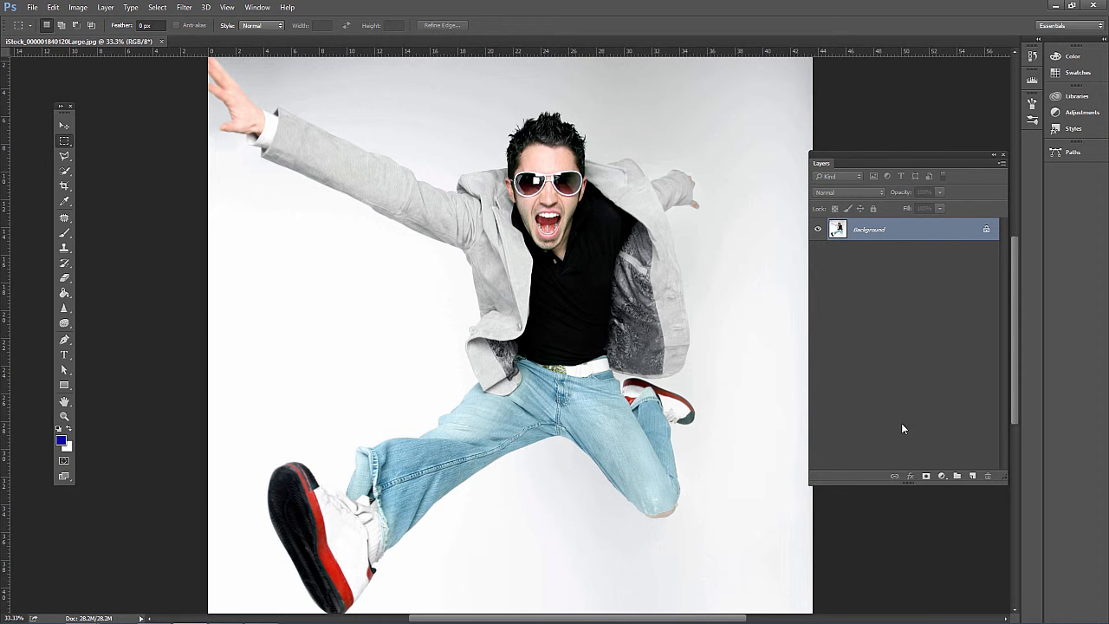
- Duplicate the background layer and darken the copy with Curves, lowering the highlights from input 198 to output 175
{"action": "key", "text": "ctrl+j"}
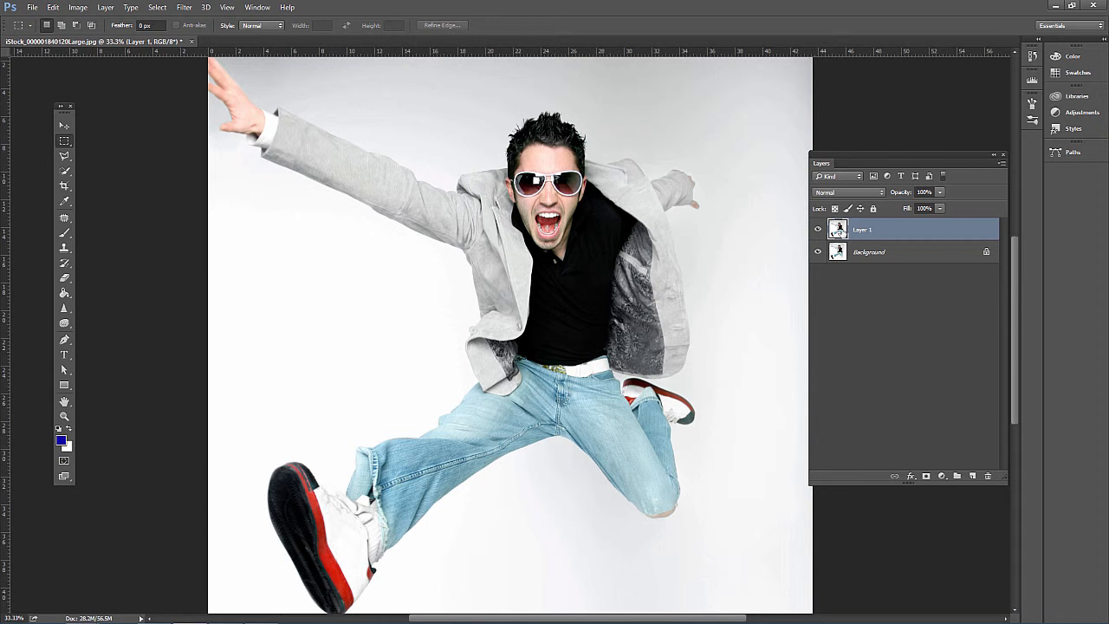
{"action": "left_click", "coordinate": [78, 8]}
{"action": "mouse_move", "coordinate": [97, 36]}
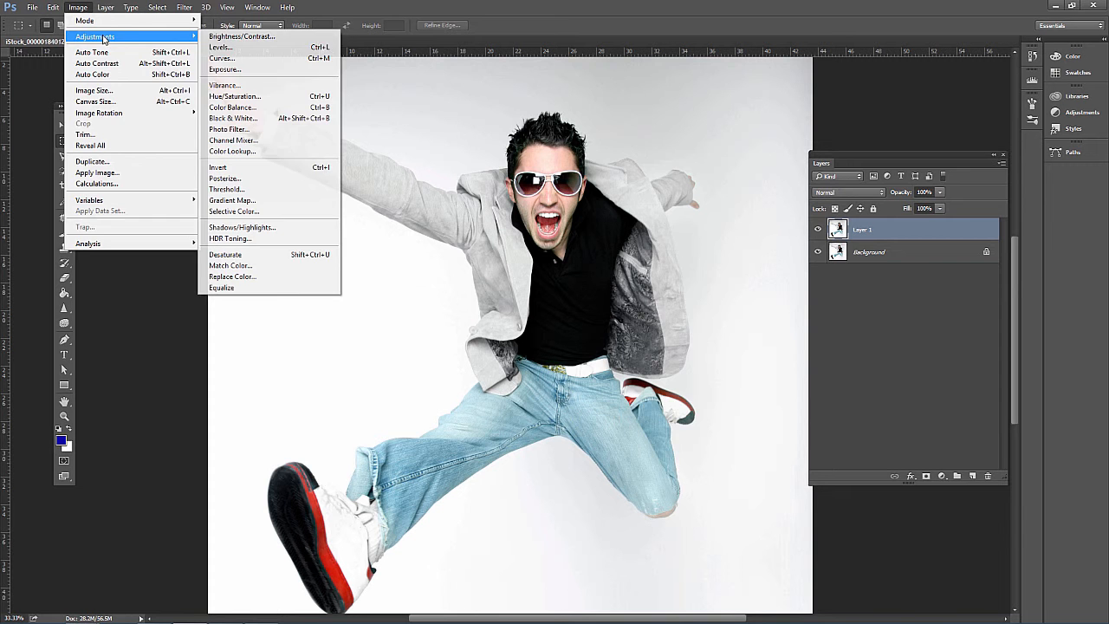
{"action": "left_click", "coordinate": [257, 57]}
{"action": "left_click_drag", "start_coordinate": [750, 384], "coordinate": [754, 391]}
{"action": "left_click_drag", "start_coordinate": [805, 343], "coordinate": [813, 334]}
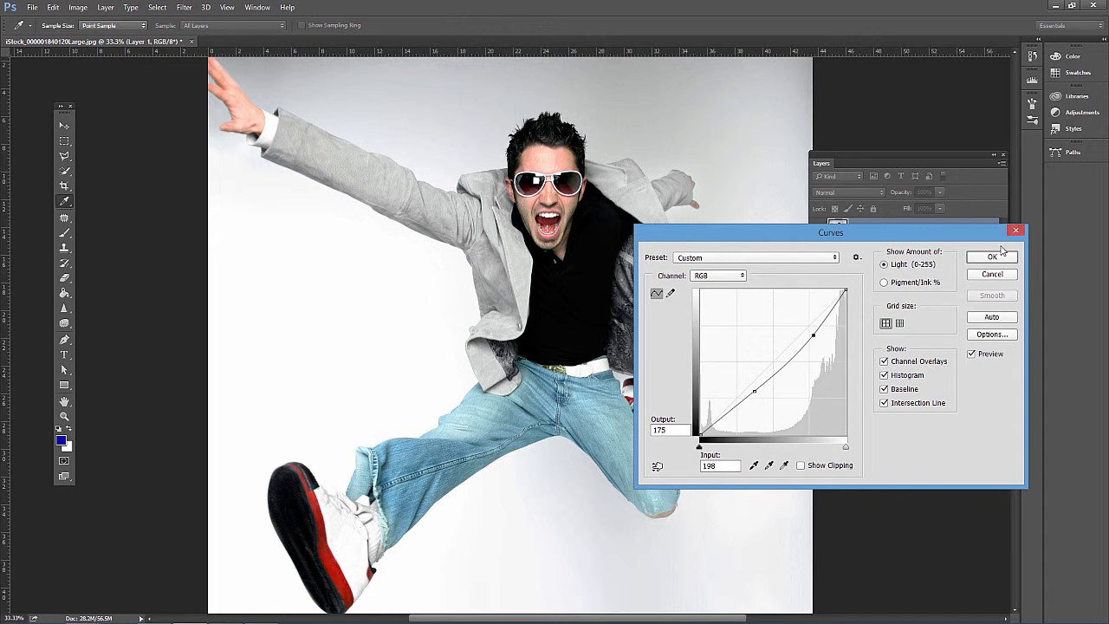
{"action": "left_click", "coordinate": [990, 257]}
{"action": "key", "text": "m"}
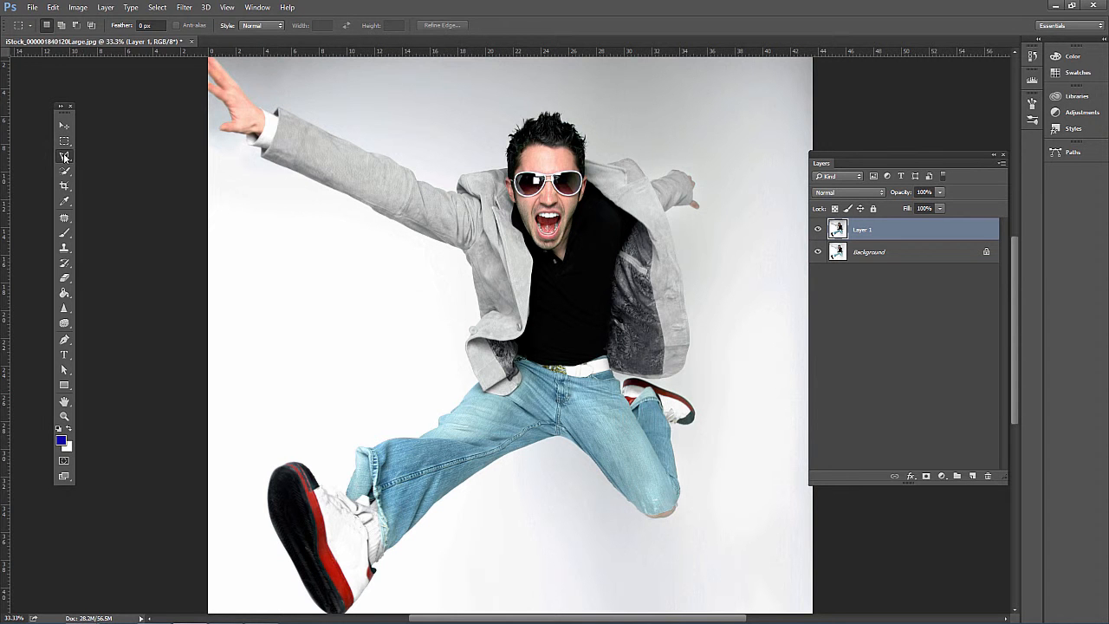
{"action": "left_click_drag", "start_coordinate": [64, 156], "coordinate": [112, 164]}
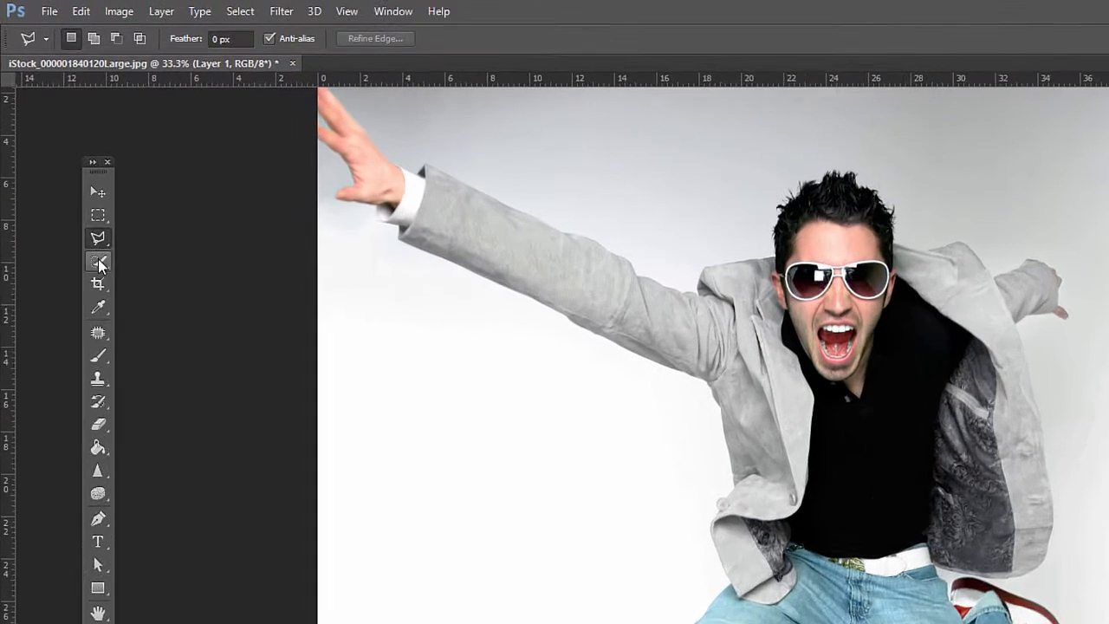
{"action": "left_click", "coordinate": [70, 186]}
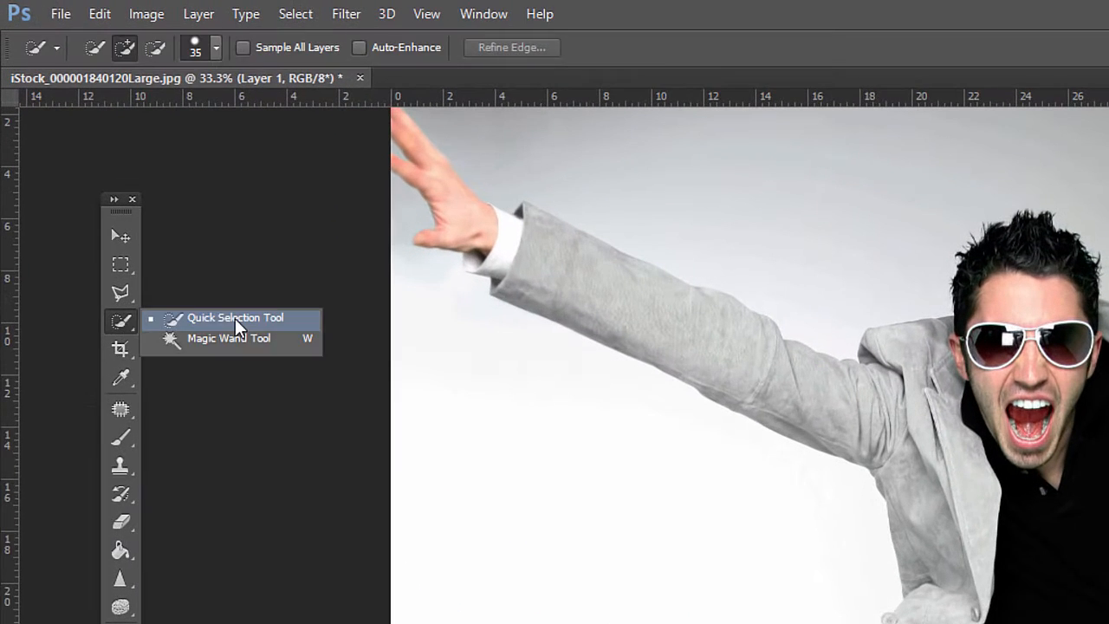
{"action": "left_click", "coordinate": [234, 318]}
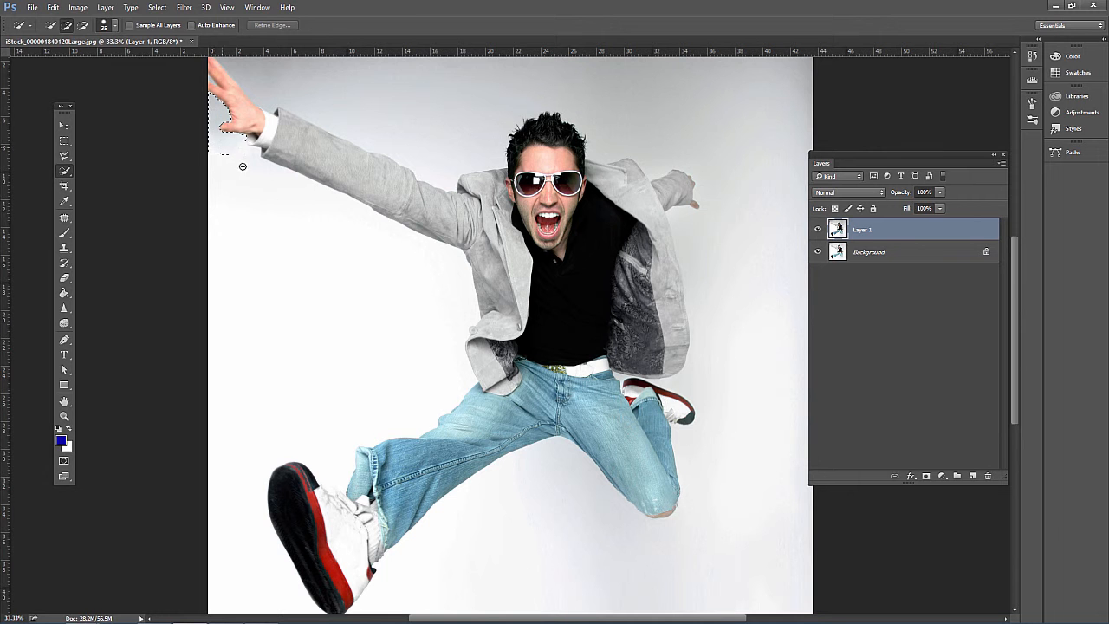
{"action": "mouse_move", "coordinate": [244, 167]}
{"action": "left_mouse_down"}
{"action": "mouse_move", "coordinate": [357, 306]}
{"action": "mouse_move", "coordinate": [345, 336]}
{"action": "mouse_move", "coordinate": [259, 367]}
{"action": "mouse_move", "coordinate": [257, 415]}
{"action": "mouse_move", "coordinate": [422, 542]}
{"action": "mouse_move", "coordinate": [461, 594]}
{"action": "mouse_move", "coordinate": [454, 572]}
{"action": "mouse_move", "coordinate": [519, 516]}
{"action": "mouse_move", "coordinate": [634, 564]}
{"action": "mouse_move", "coordinate": [736, 552]}
{"action": "mouse_move", "coordinate": [773, 526]}
{"action": "mouse_move", "coordinate": [737, 262]}
{"action": "mouse_move", "coordinate": [711, 255]}
{"action": "mouse_move", "coordinate": [695, 227]}
{"action": "mouse_move", "coordinate": [724, 214]}
{"action": "mouse_move", "coordinate": [706, 174]}
{"action": "mouse_move", "coordinate": [651, 137]}
{"action": "mouse_move", "coordinate": [644, 144]}
{"action": "mouse_move", "coordinate": [524, 91]}
{"action": "mouse_move", "coordinate": [443, 117]}
{"action": "left_mouse_up"}
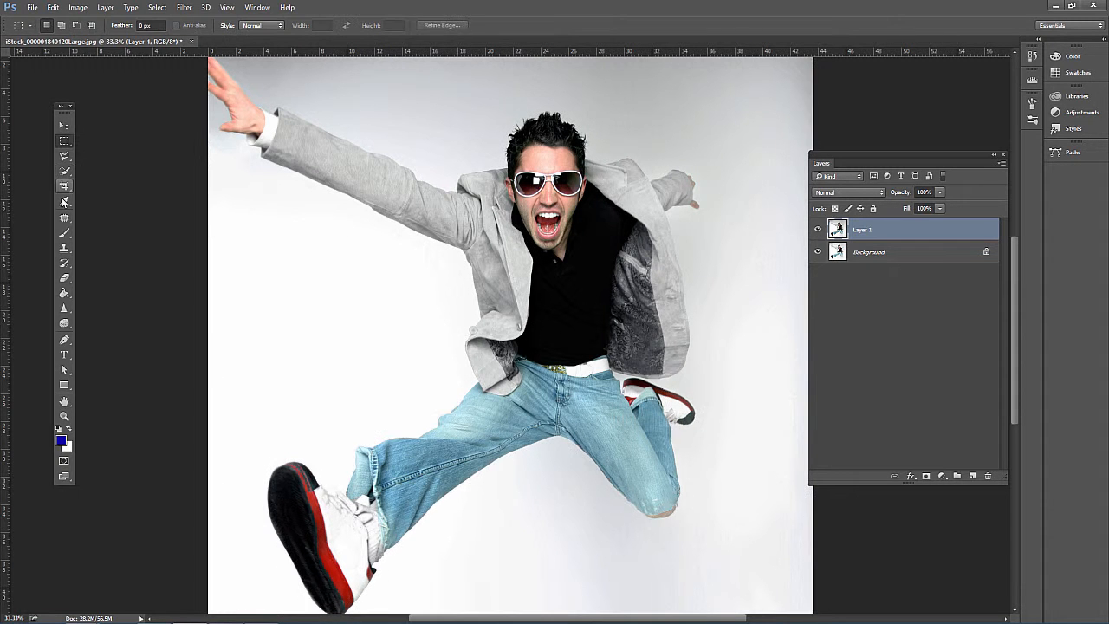
{"action": "key", "text": "ctrl+d"}
- Select the whole jumping man, from hair and jacket to jeans and shoes, using Quick Selection
{"action": "mouse_move", "coordinate": [539, 137]}
{"action": "left_mouse_down"}
{"action": "mouse_move", "coordinate": [560, 149]}
{"action": "mouse_move", "coordinate": [541, 159]}
{"action": "left_mouse_up"}
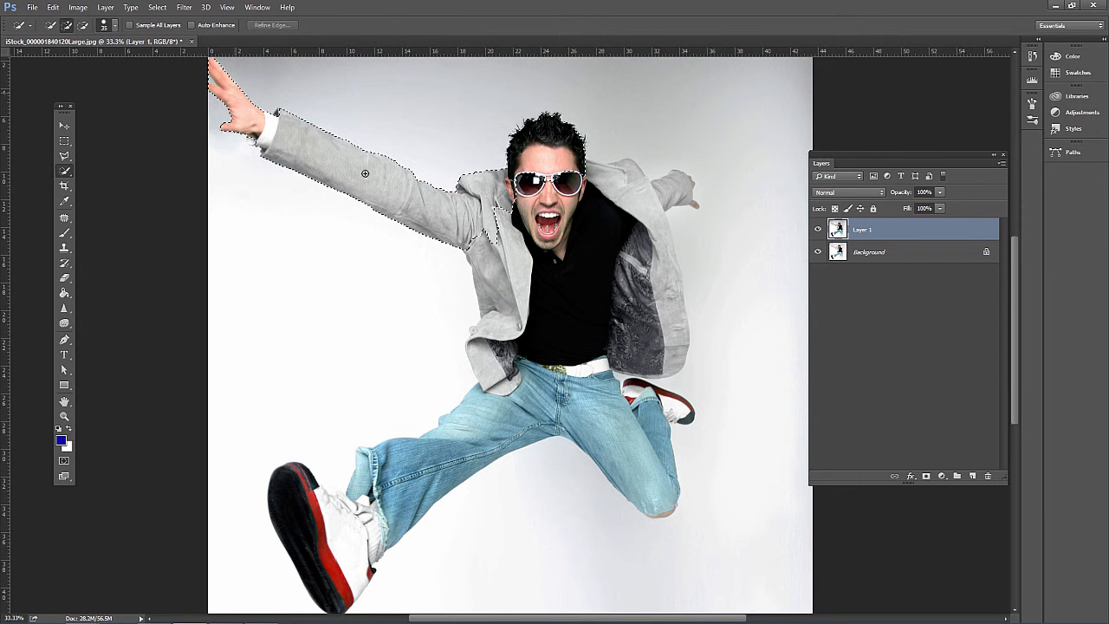
{"action": "mouse_move", "coordinate": [490, 227]}
{"action": "left_mouse_down"}
{"action": "mouse_move", "coordinate": [529, 334]}
{"action": "mouse_move", "coordinate": [494, 416]}
{"action": "mouse_move", "coordinate": [395, 481]}
{"action": "mouse_move", "coordinate": [333, 550]}
{"action": "mouse_move", "coordinate": [299, 516]}
{"action": "left_mouse_up"}
{"action": "mouse_move", "coordinate": [564, 422]}
{"action": "left_mouse_down"}
{"action": "mouse_move", "coordinate": [652, 485]}
{"action": "mouse_move", "coordinate": [655, 424]}
{"action": "mouse_move", "coordinate": [674, 407]}
{"action": "left_mouse_up"}
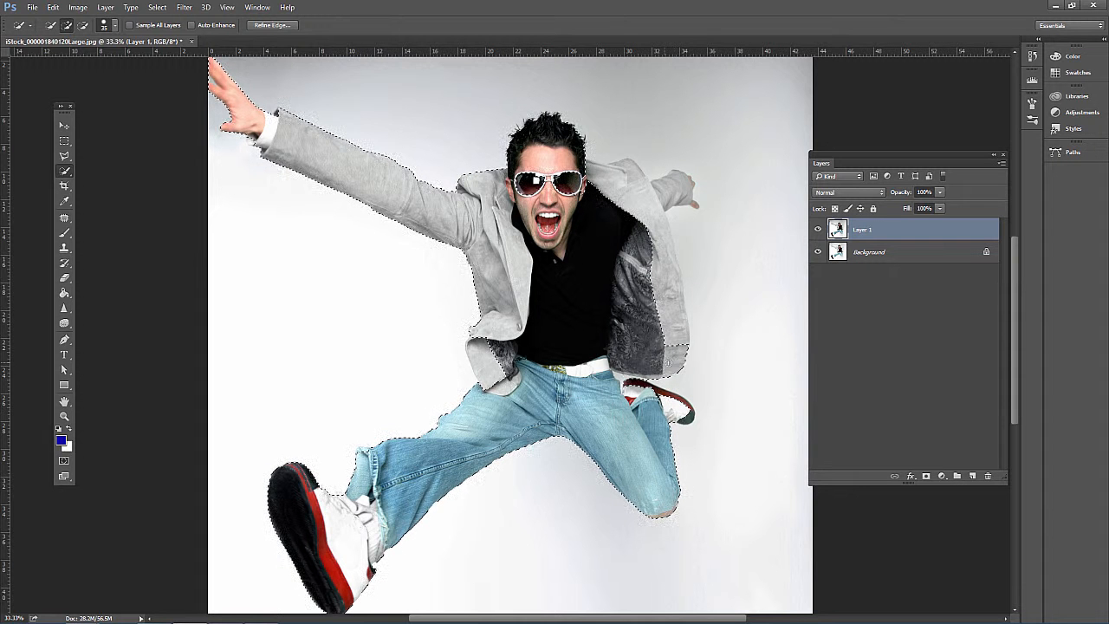
{"action": "mouse_move", "coordinate": [675, 353]}
{"action": "left_mouse_down"}
{"action": "mouse_move", "coordinate": [668, 262]}
{"action": "mouse_move", "coordinate": [647, 209]}
{"action": "mouse_move", "coordinate": [676, 188]}
{"action": "left_mouse_up"}
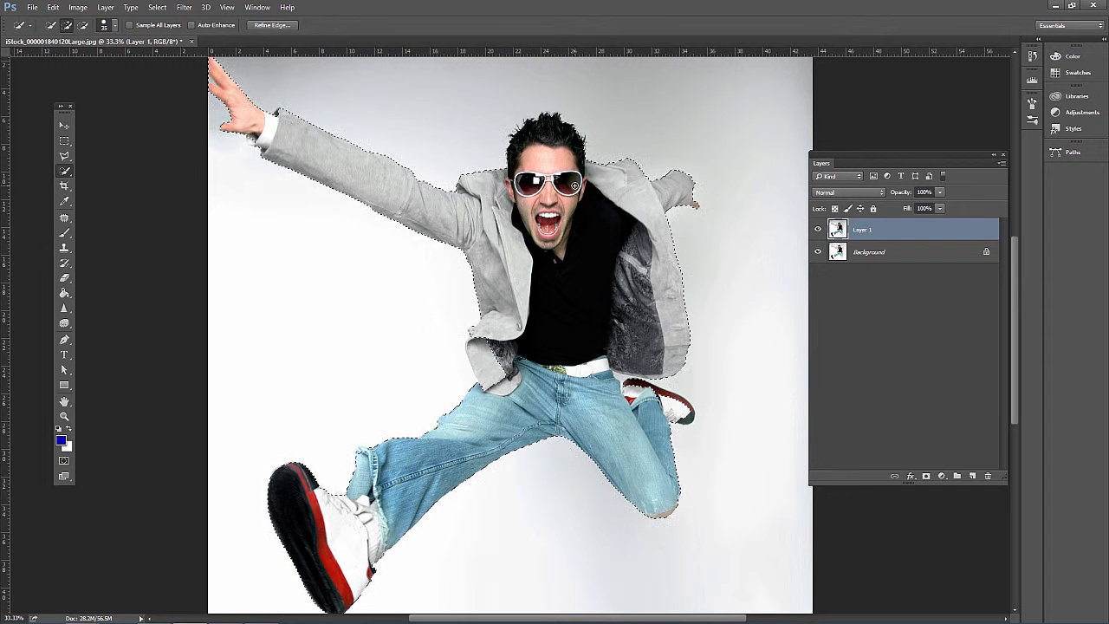
- Correct the selection around the rear shoe, excluding the gap below the jacket and including the dark sole, using a smaller brush
{"action": "key", "text": "alt"}
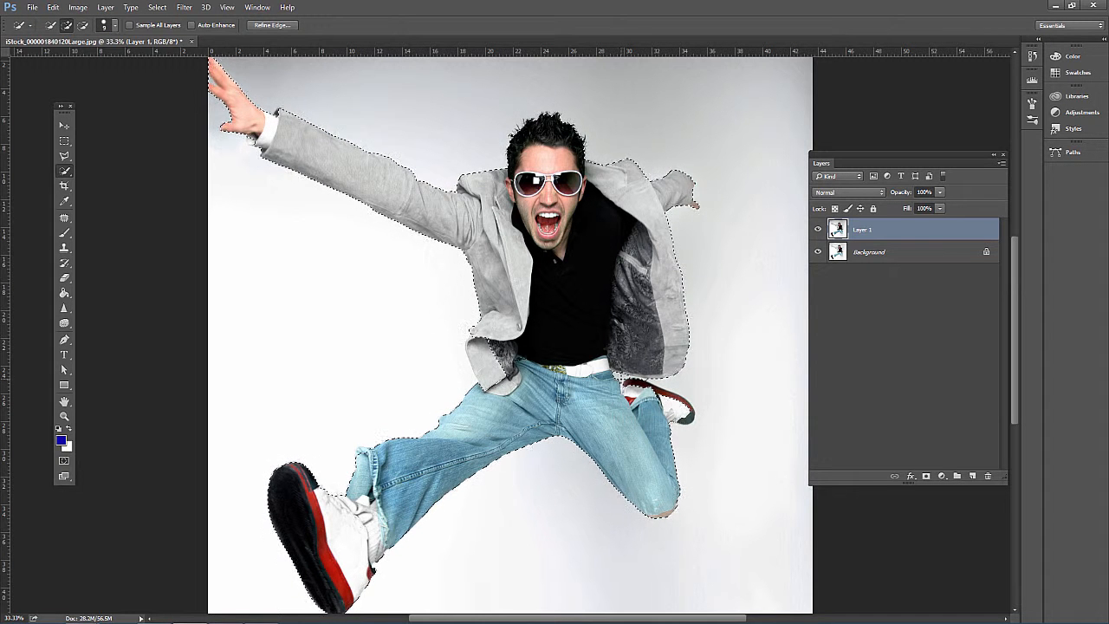
{"action": "left_click", "coordinate": [624, 383], "text": "alt"}
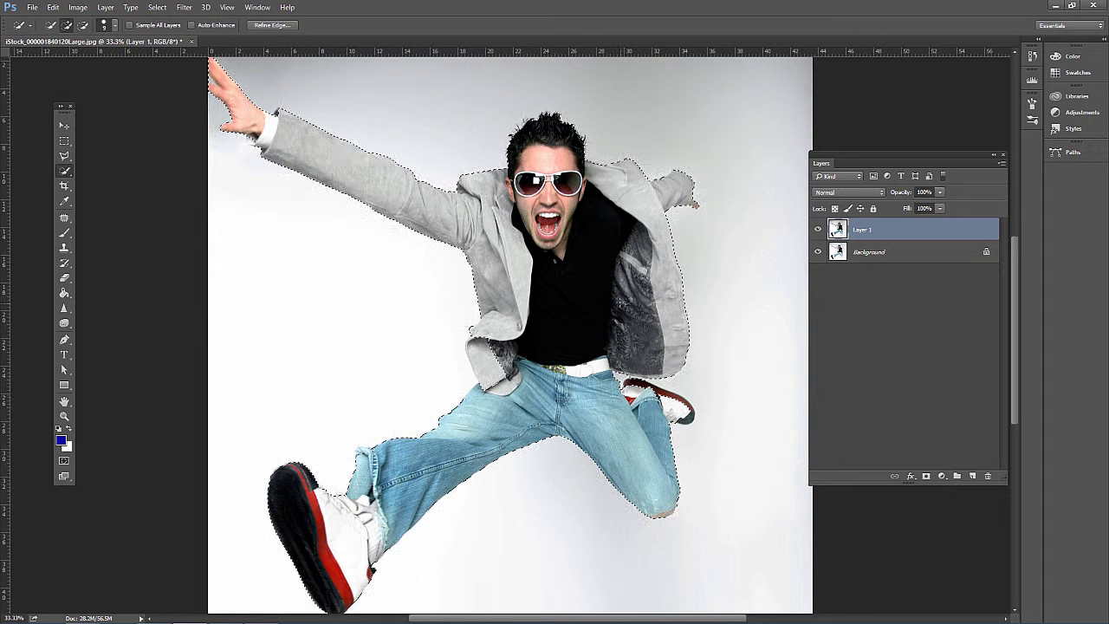
{"action": "key", "text": "ctrl+plus"}
{"action": "left_click", "coordinate": [225, 419], "text": "alt"}
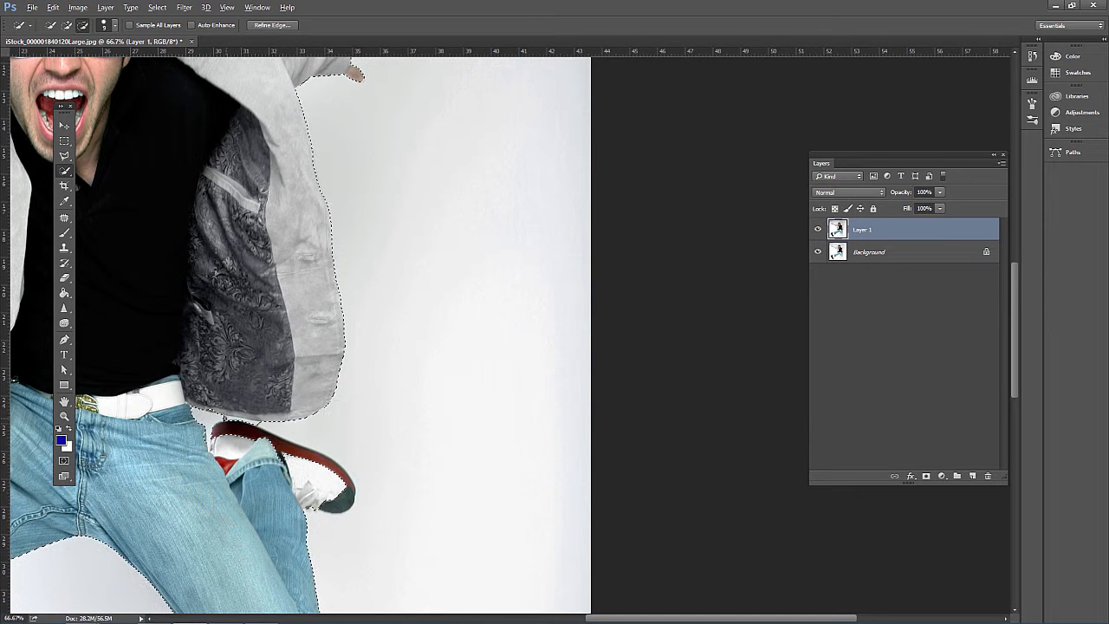
{"action": "left_click_drag", "start_coordinate": [224, 419], "coordinate": [245, 421]}
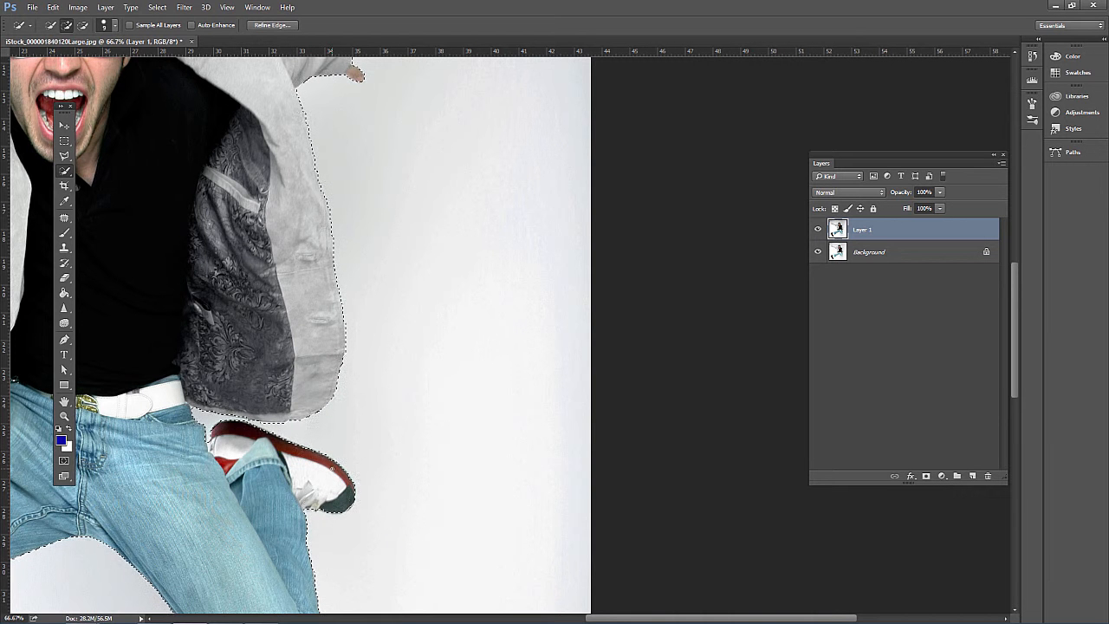
{"action": "left_click_drag", "start_coordinate": [67, 160], "coordinate": [109, 173]}
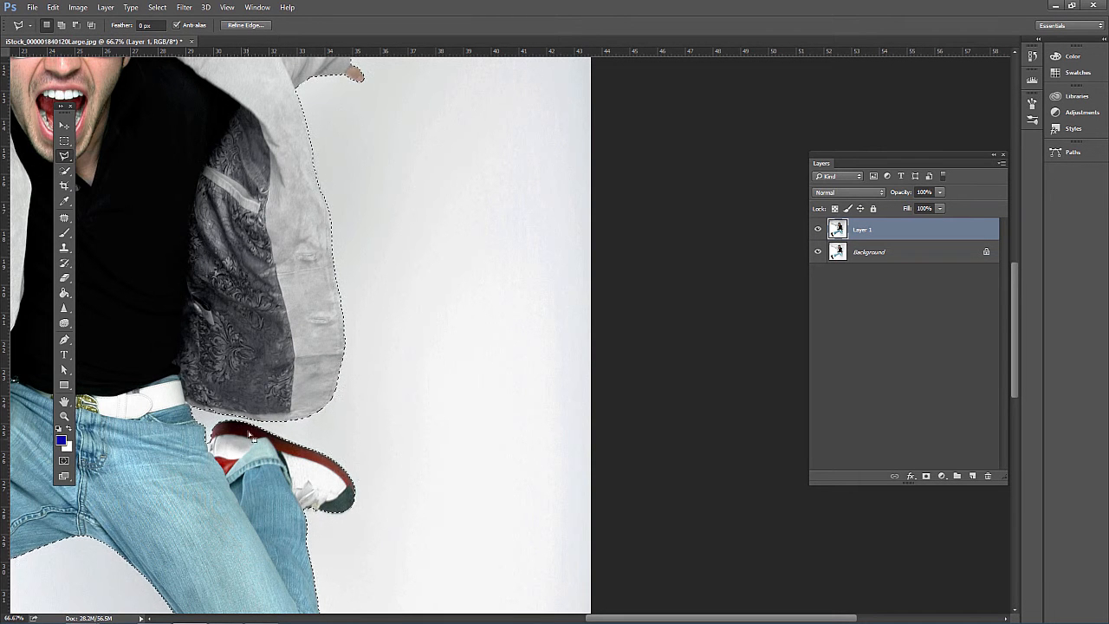
{"action": "key", "text": "shift"}
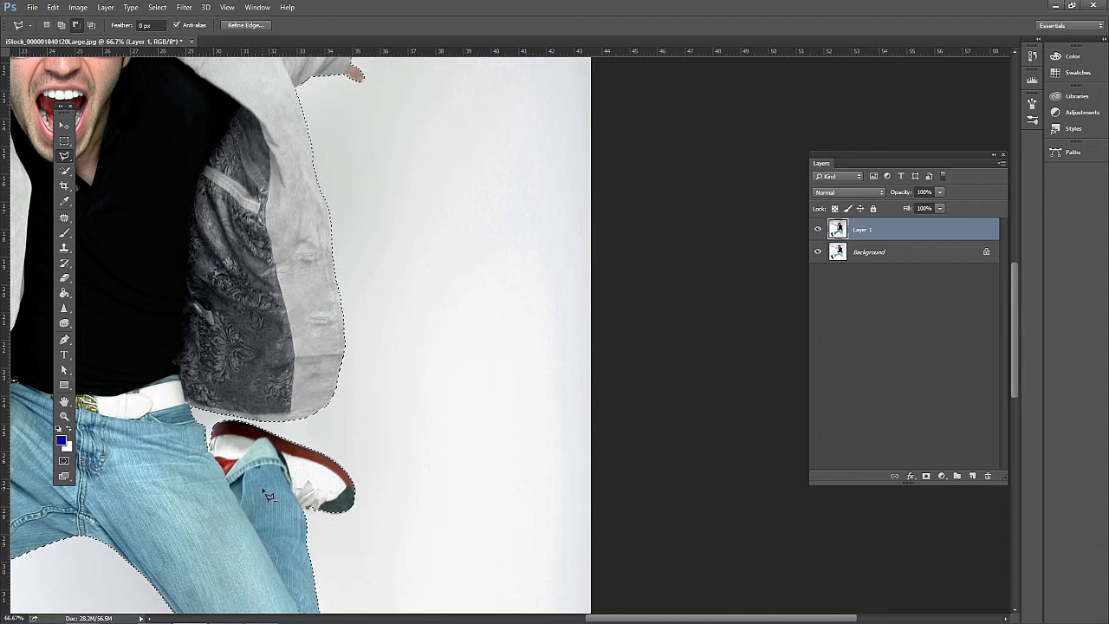
{"action": "key", "text": "ctrl+minus"}
{"action": "key", "text": "ctrl+minus"}
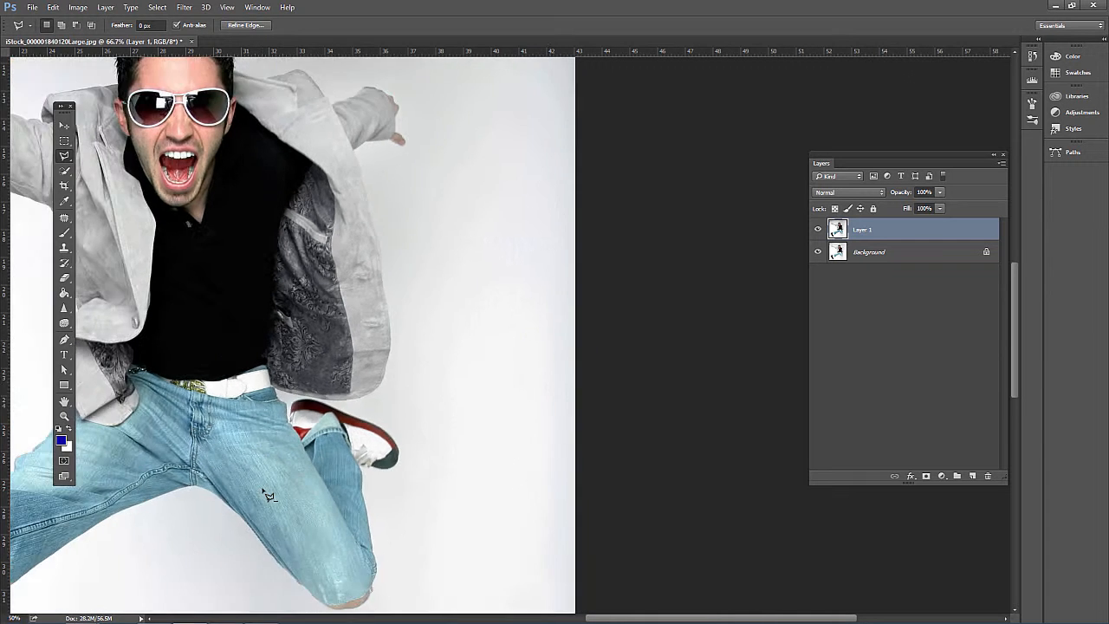
{"action": "key", "text": "ctrl+minus"}
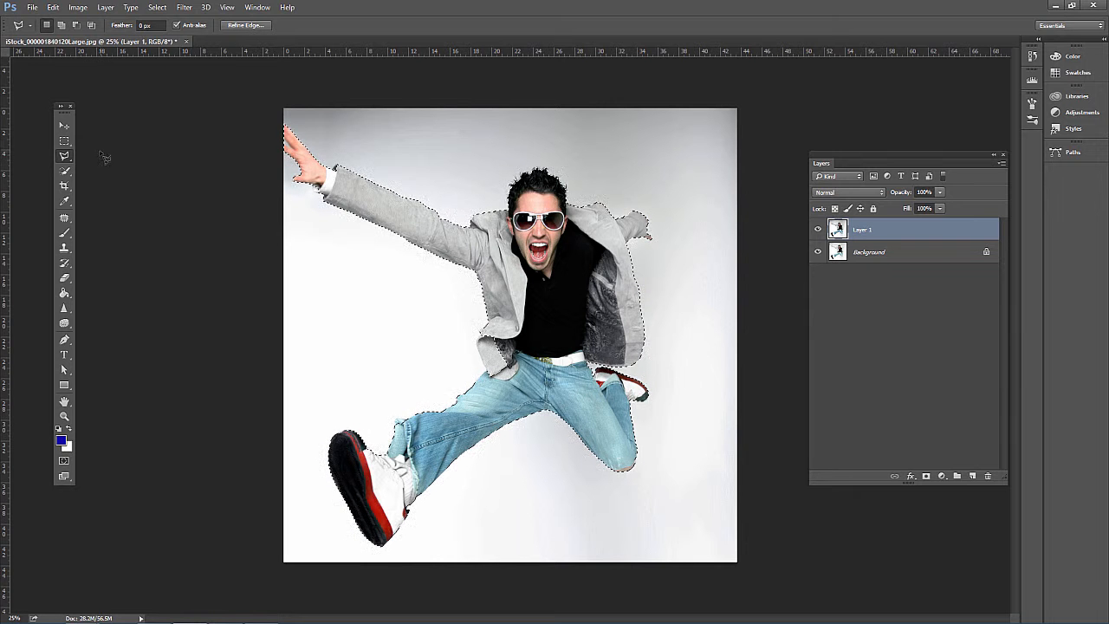
{"action": "key", "text": "alt"}
{"action": "left_click", "coordinate": [64, 171]}
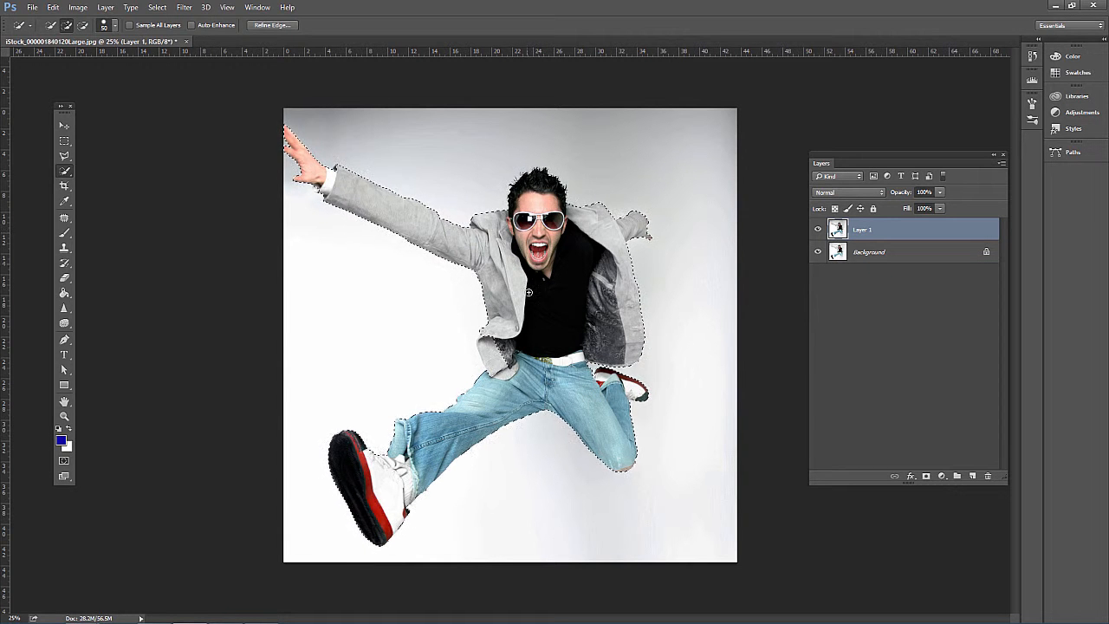
{"action": "key", "text": "alt"}
- Refine the selection's edge with Smart Radius on, brushing over the outline of the man's hair
{"action": "left_click", "coordinate": [156, 8]}
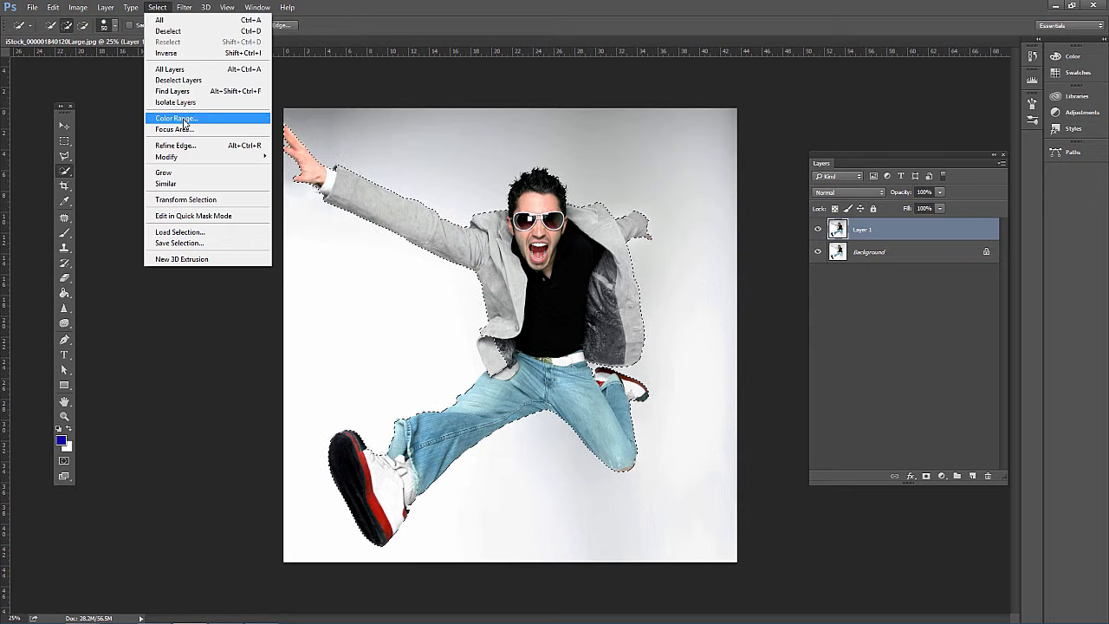
{"action": "left_click", "coordinate": [184, 146]}
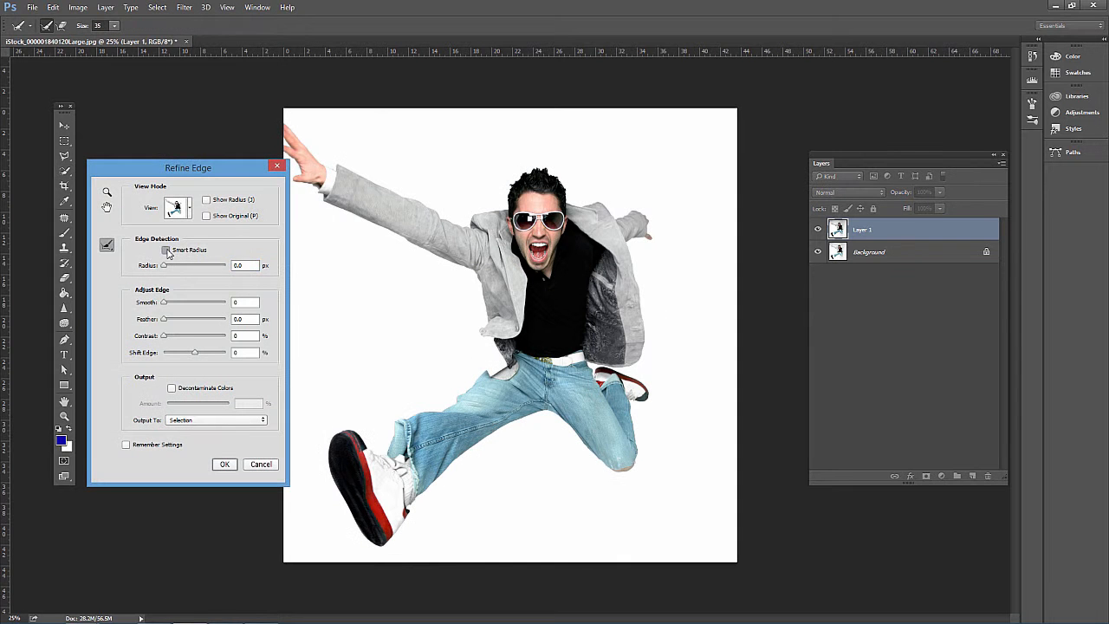
{"action": "left_click", "coordinate": [166, 250]}
{"action": "left_click", "coordinate": [108, 248]}
{"action": "left_click", "coordinate": [145, 247]}
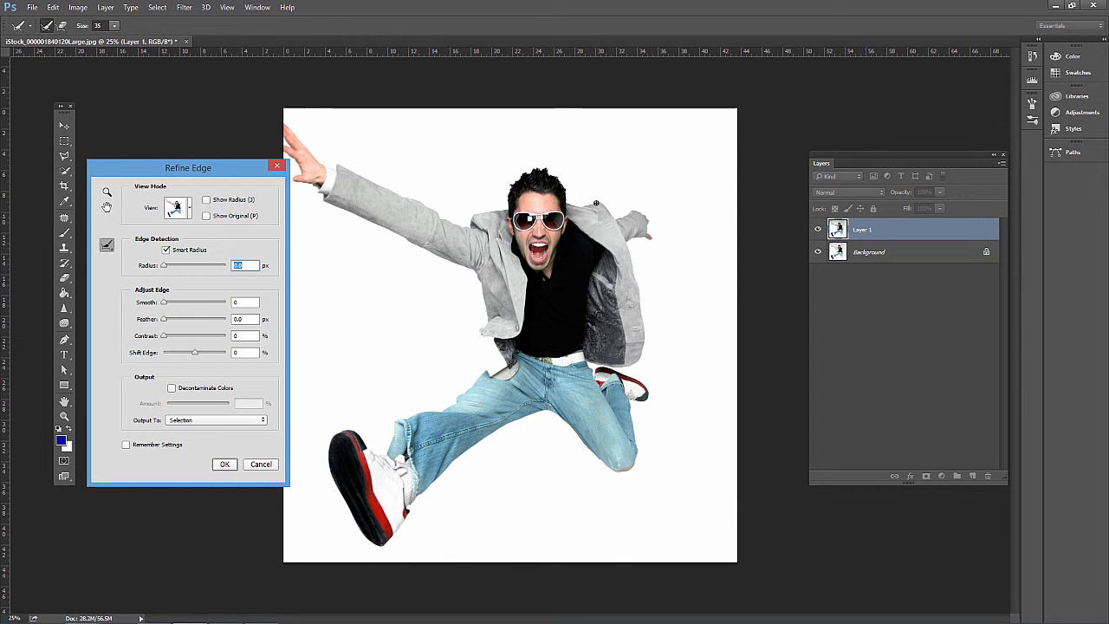
{"action": "left_click_drag", "start_coordinate": [560, 183], "coordinate": [545, 181]}
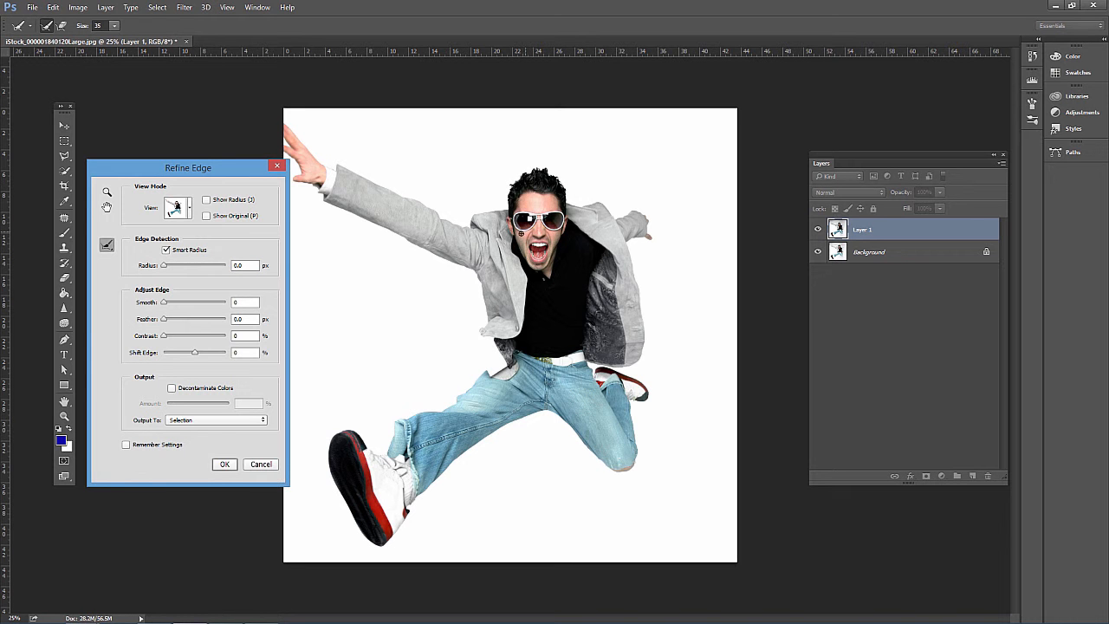
{"action": "left_click", "coordinate": [168, 266]}
{"action": "left_click", "coordinate": [224, 465]}
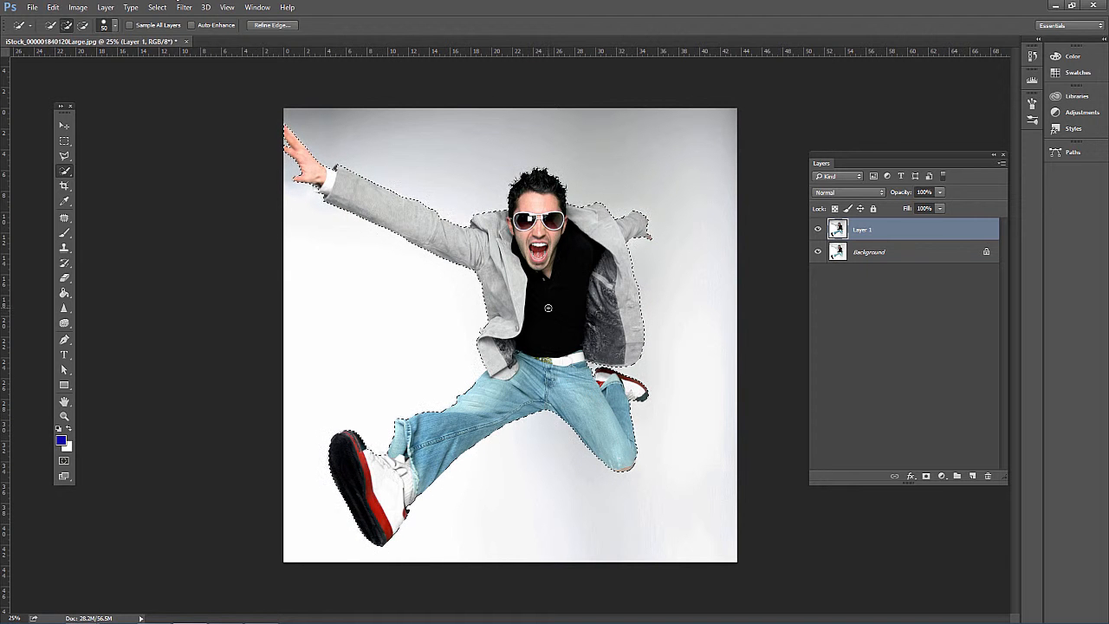
- Feather the man's selection with a 1-pixel radius
{"action": "left_click", "coordinate": [157, 7]}
{"action": "mouse_move", "coordinate": [185, 159]}
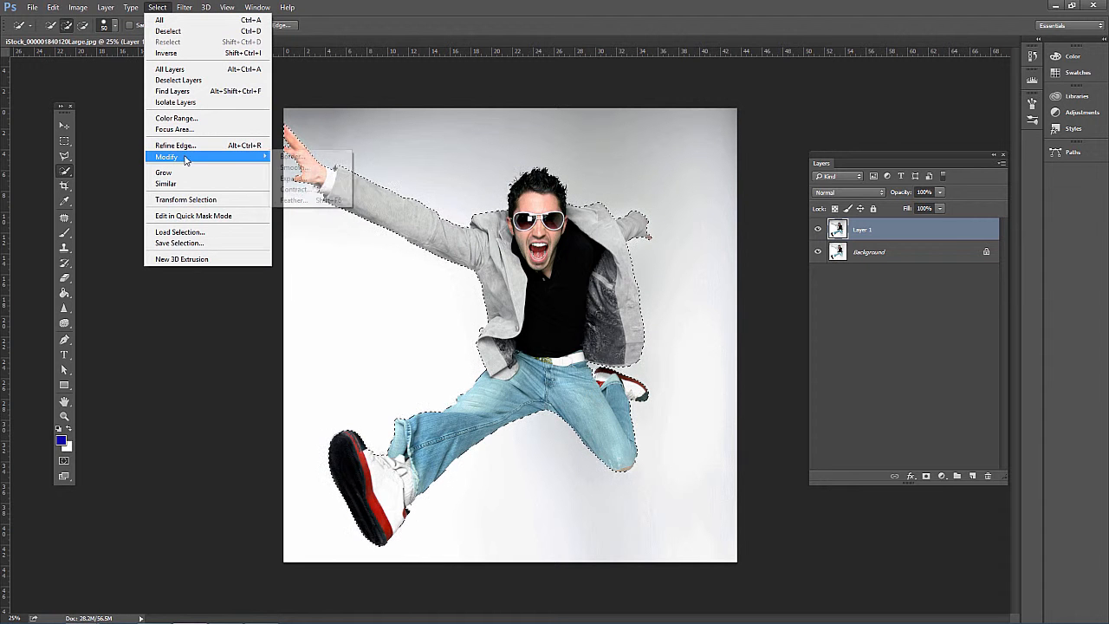
{"action": "left_click", "coordinate": [289, 201]}
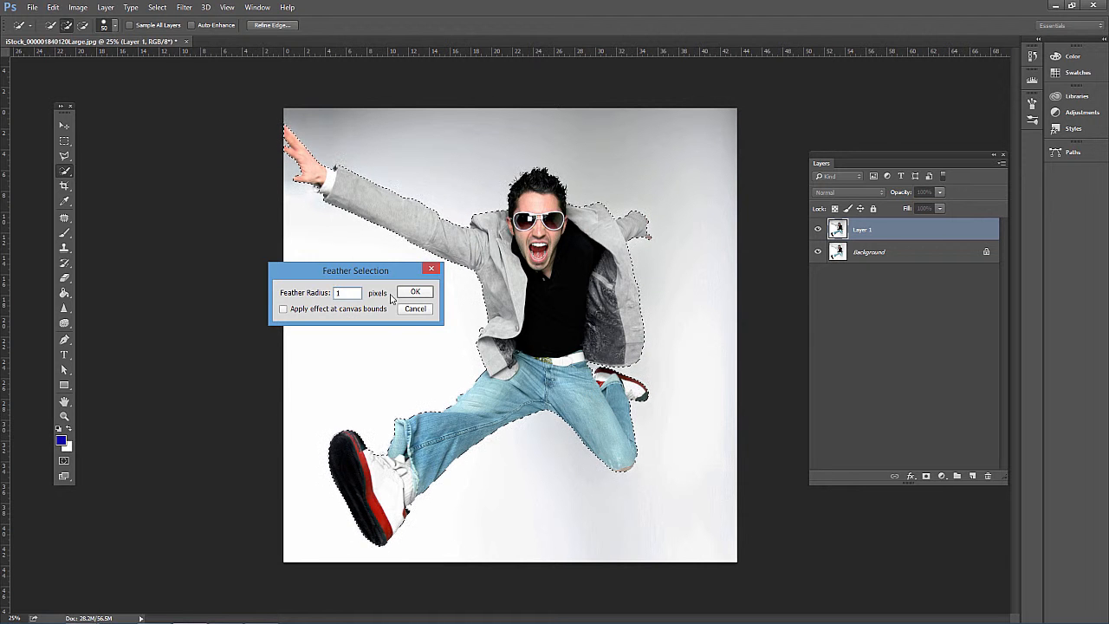
{"action": "left_click", "coordinate": [415, 292]}
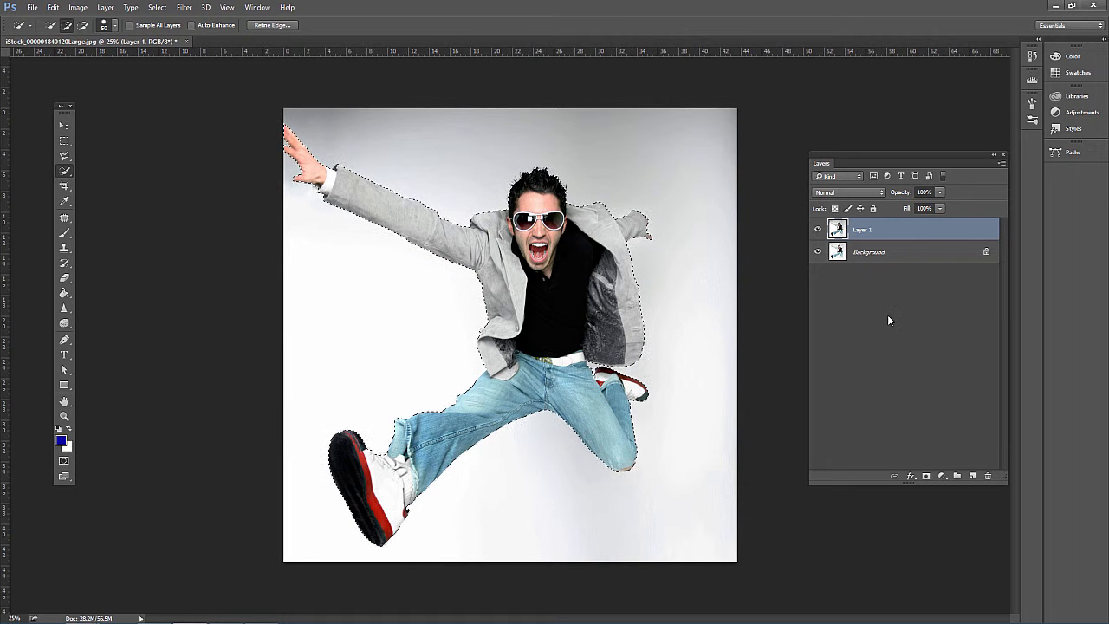
- Copy the selected man to a new layer and hide Layer 1 and the Background layer
{"action": "key", "text": "ctrl+j"}
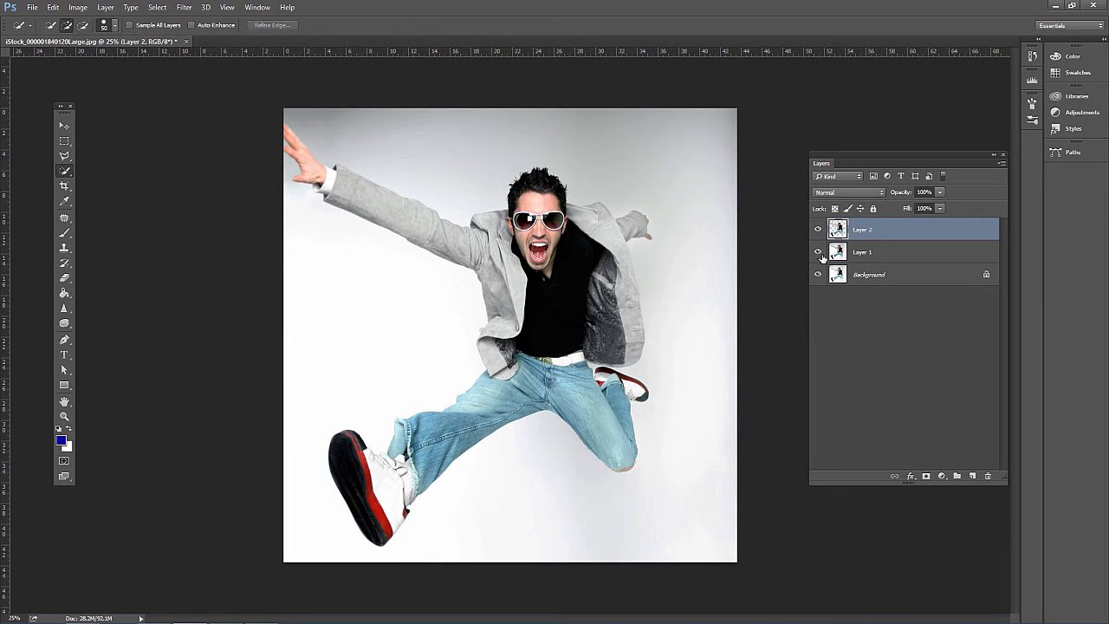
{"action": "left_click", "coordinate": [819, 251]}
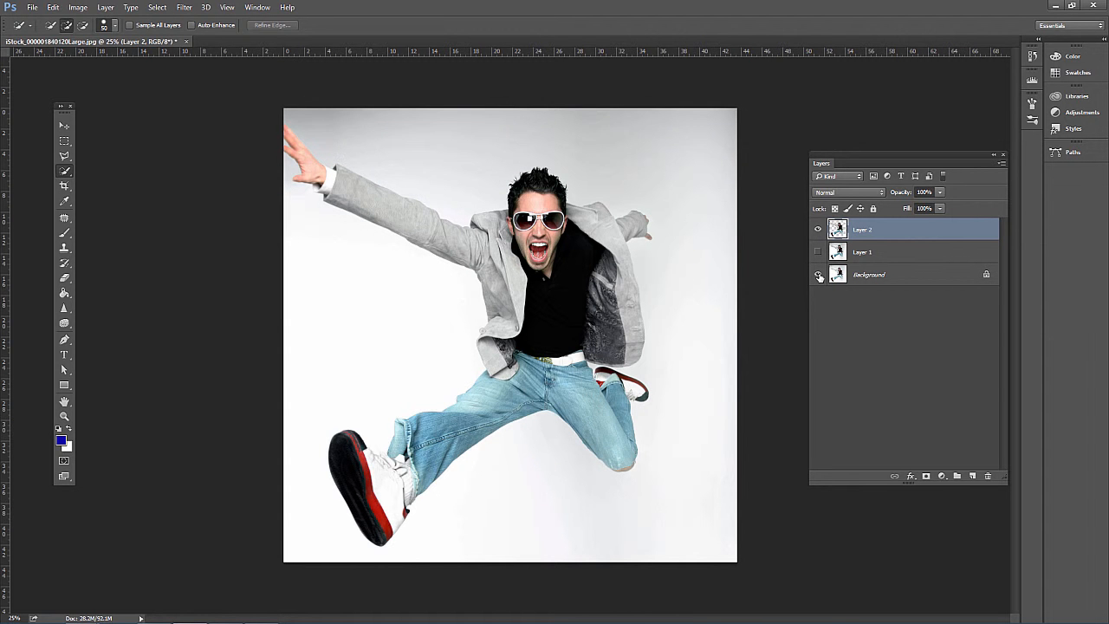
{"action": "left_click", "coordinate": [819, 275]}
- Add an empty layer between Layer 1 and the cut-out man's layer, and set the foreground color to a bright violet-blue
{"action": "left_click", "coordinate": [877, 246]}
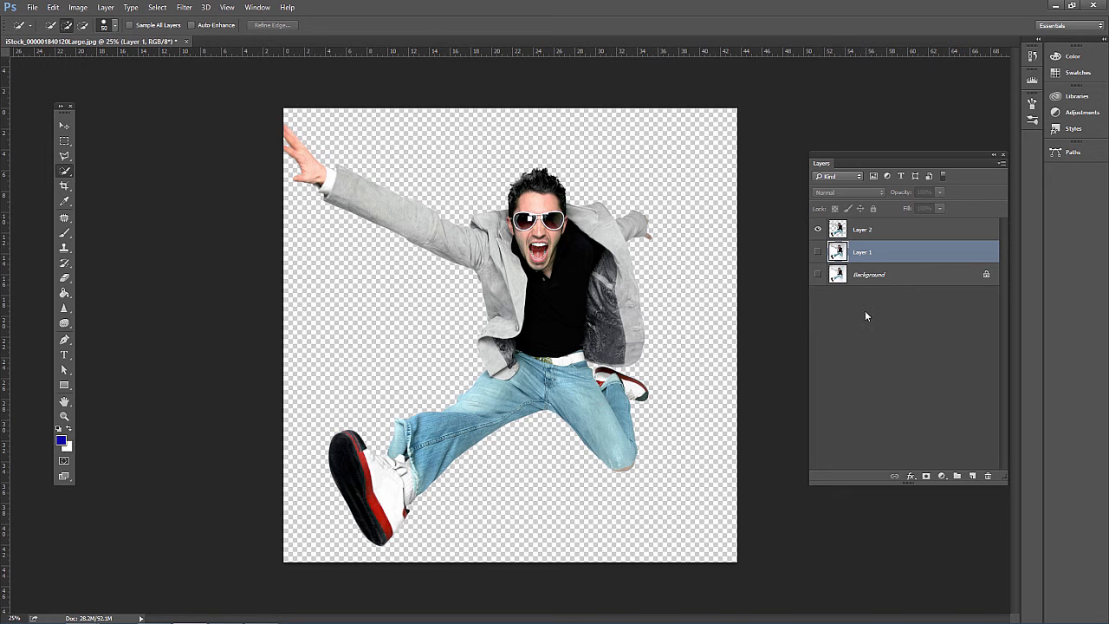
{"action": "left_click", "coordinate": [971, 475]}
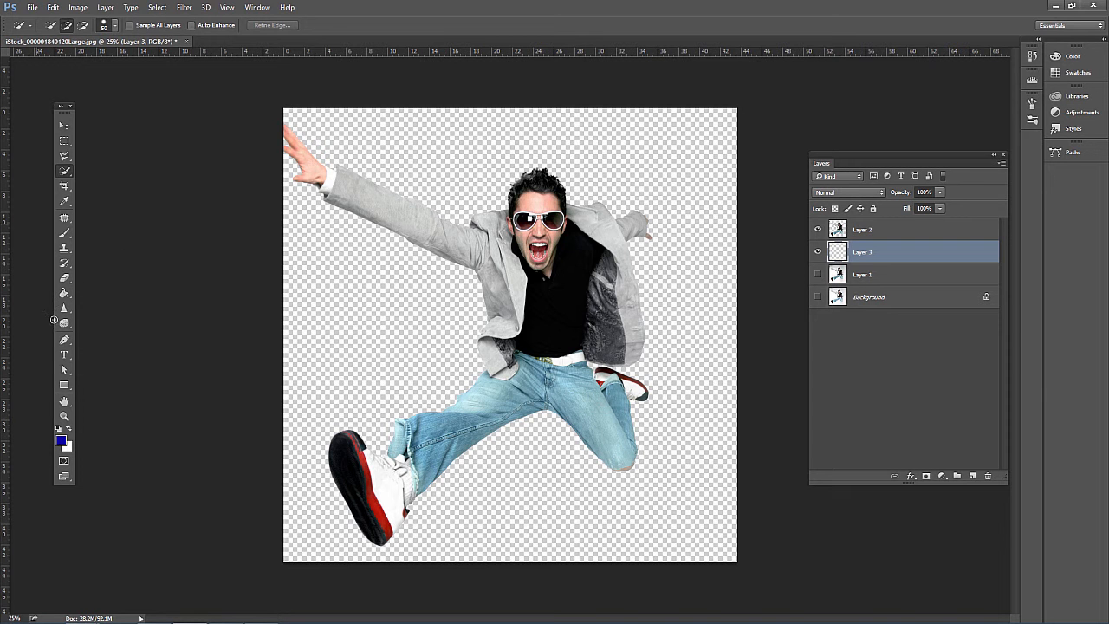
{"action": "left_click", "coordinate": [63, 441]}
{"action": "type", "text": "201be9"}
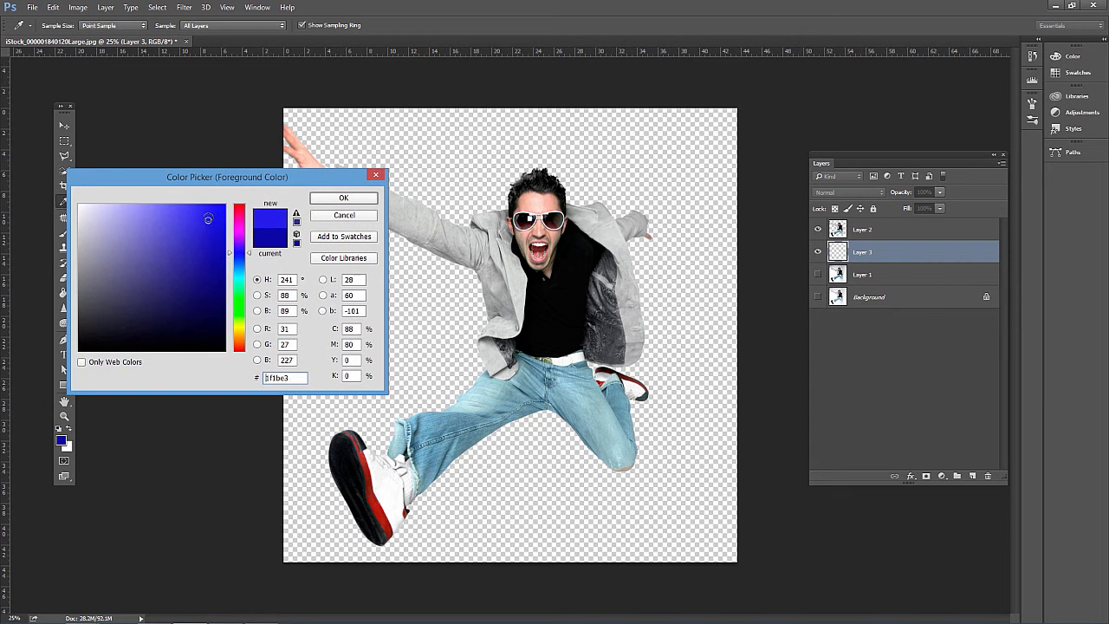
{"action": "left_click", "coordinate": [172, 204]}
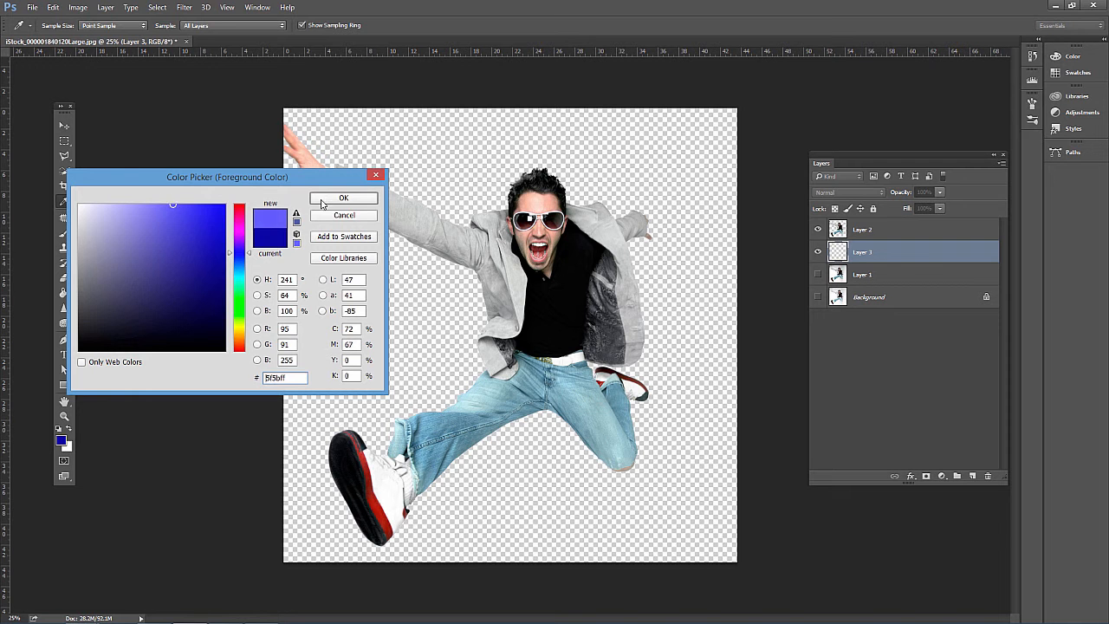
{"action": "left_click", "coordinate": [181, 224]}
{"action": "left_click", "coordinate": [324, 200]}
{"action": "key", "text": "w"}
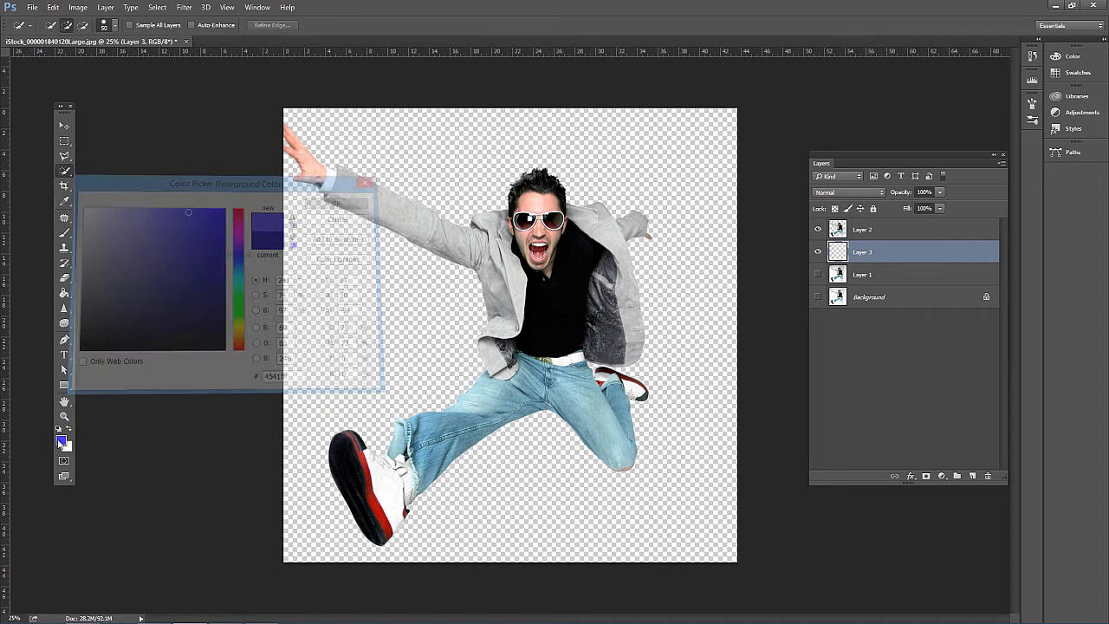
- Set the background color to a bright cyan-blue, 21d2fe
{"action": "left_click", "coordinate": [68, 446]}
{"action": "left_click_drag", "start_coordinate": [178, 218], "coordinate": [195, 249]}
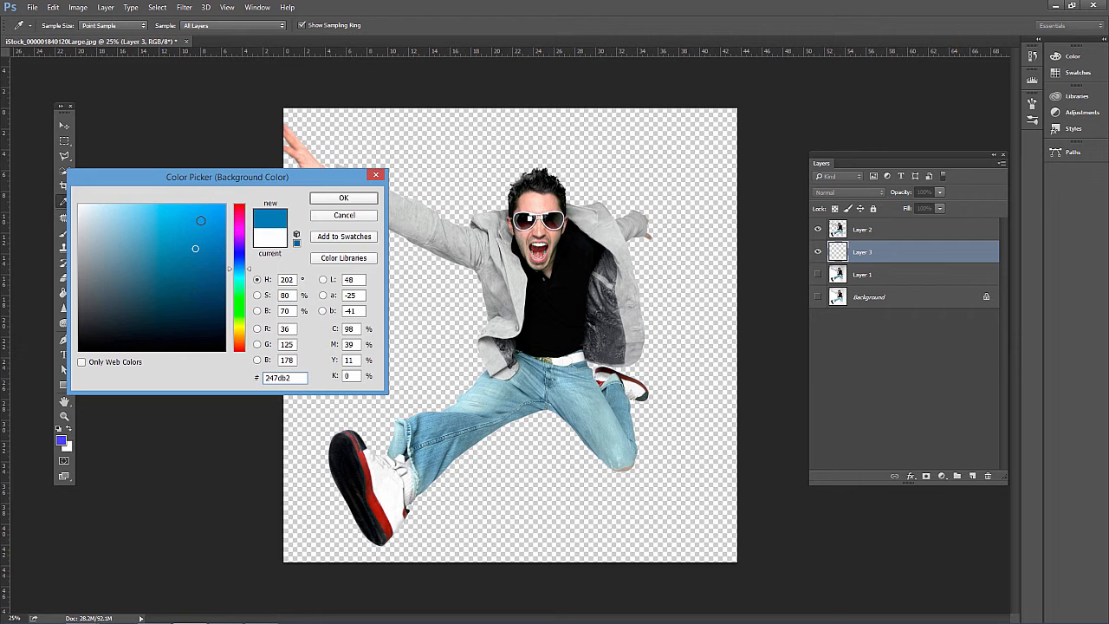
{"action": "left_click_drag", "start_coordinate": [231, 291], "coordinate": [243, 332]}
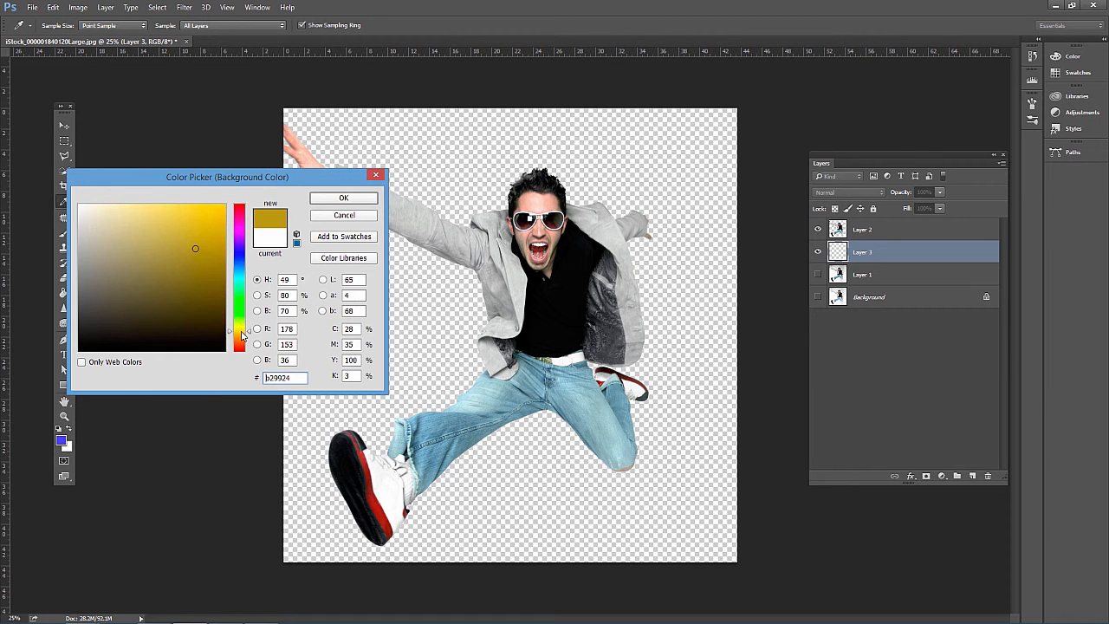
{"action": "left_click_drag", "start_coordinate": [201, 224], "coordinate": [208, 228]}
{"action": "left_click_drag", "start_coordinate": [241, 331], "coordinate": [242, 273]}
{"action": "left_click_drag", "start_coordinate": [211, 225], "coordinate": [207, 205]}
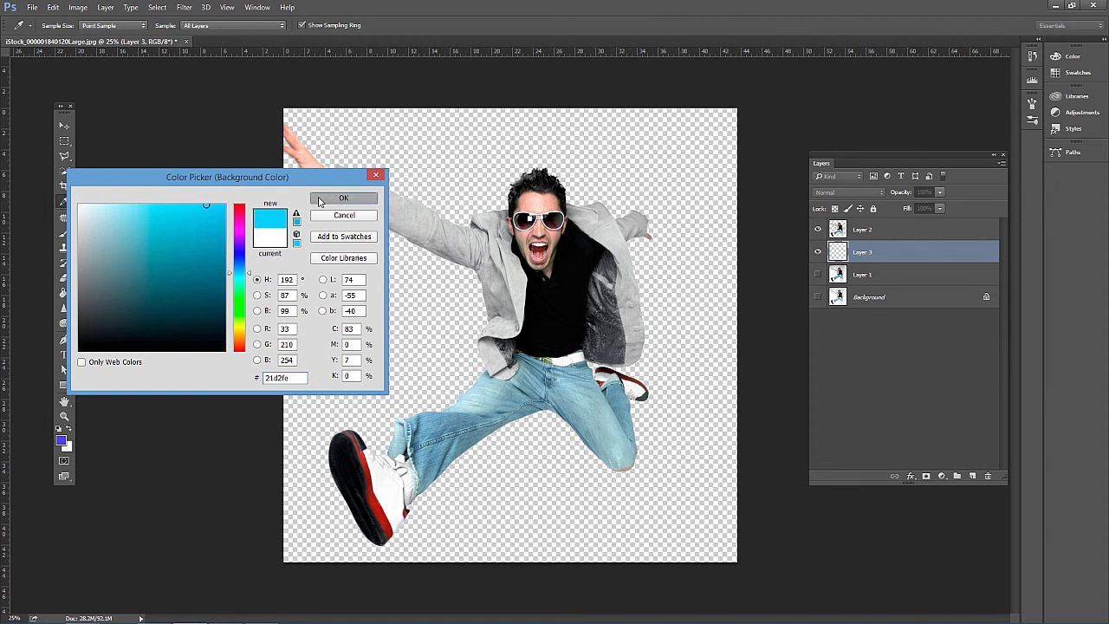
{"action": "left_click", "coordinate": [343, 198]}
- Fill Layer 3 with a linear foreground-to-background gradient running diagonally from above the image's upper-left area to below its lower-right area
{"action": "key", "text": "w"}
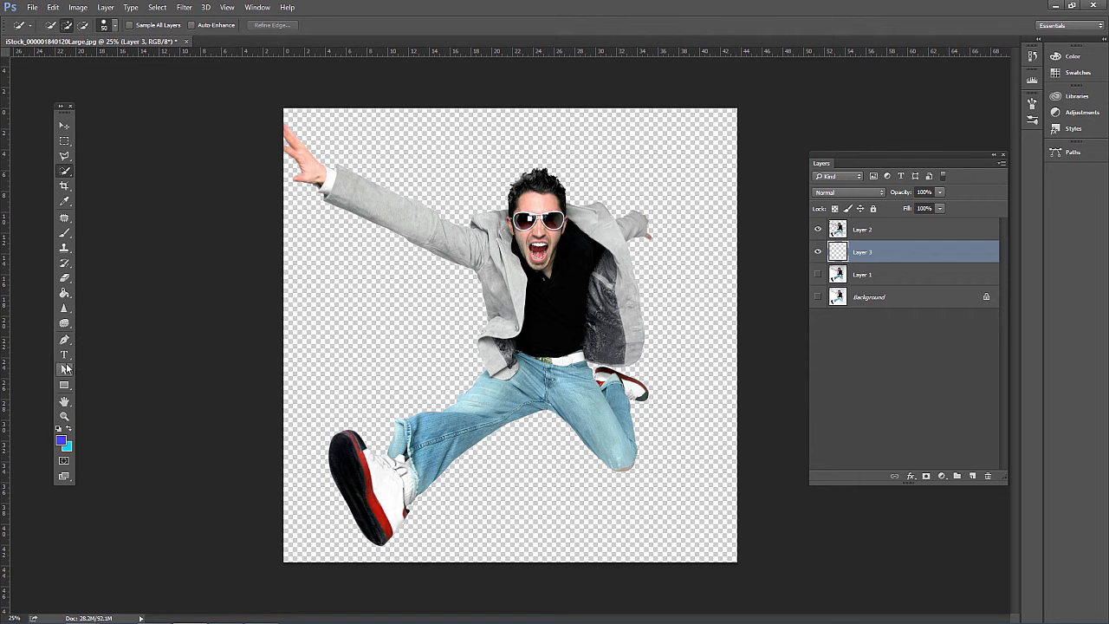
{"action": "left_click_drag", "start_coordinate": [64, 293], "coordinate": [108, 291]}
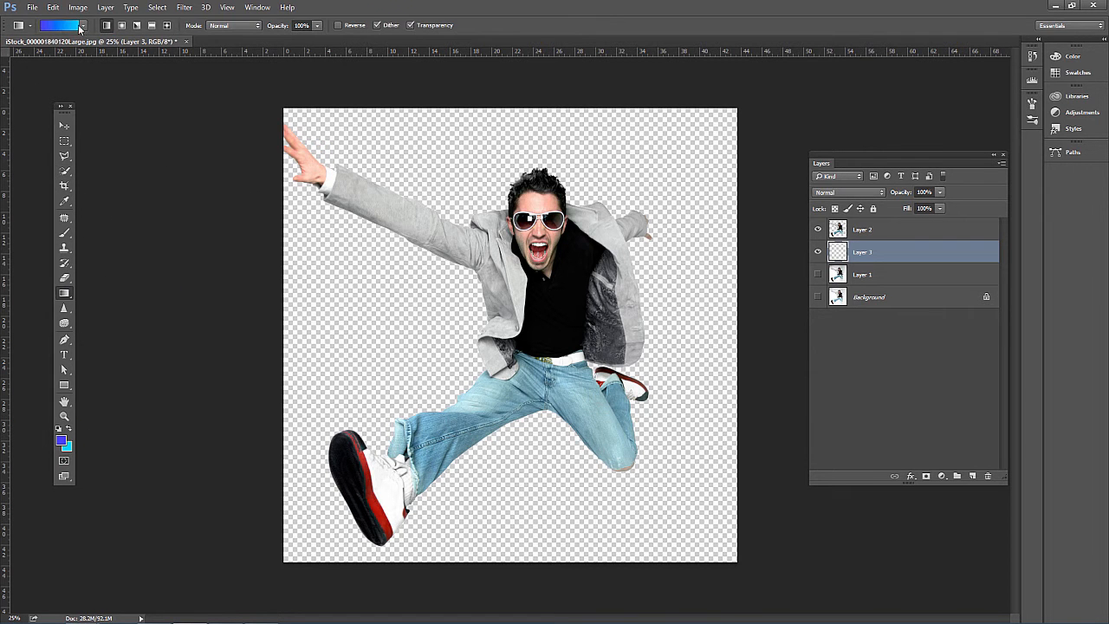
{"action": "left_click", "coordinate": [84, 26]}
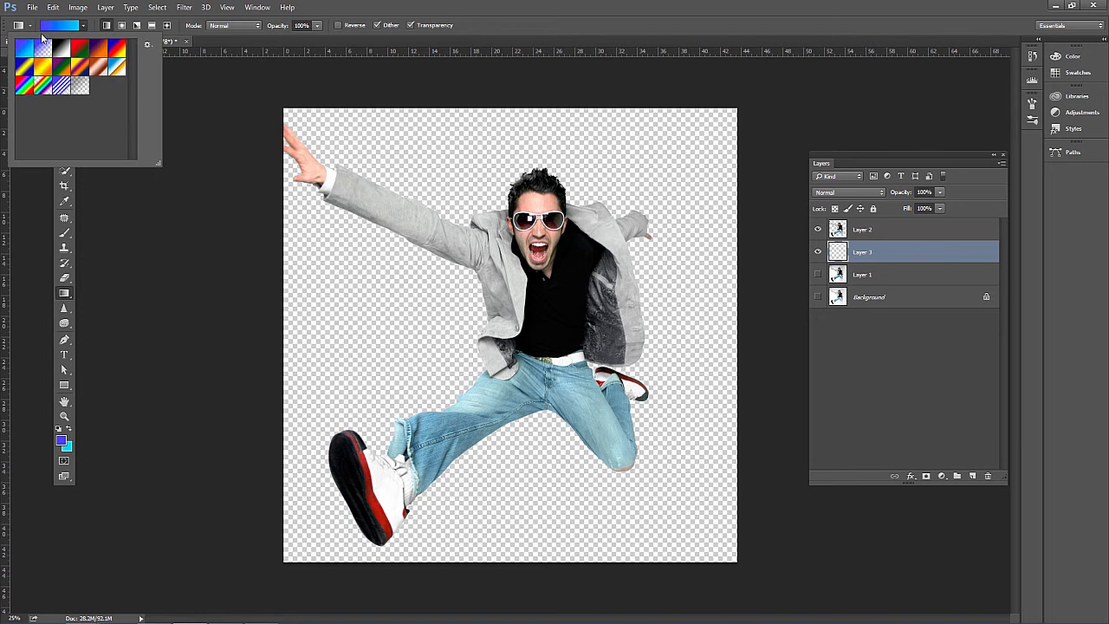
{"action": "left_click", "coordinate": [84, 26]}
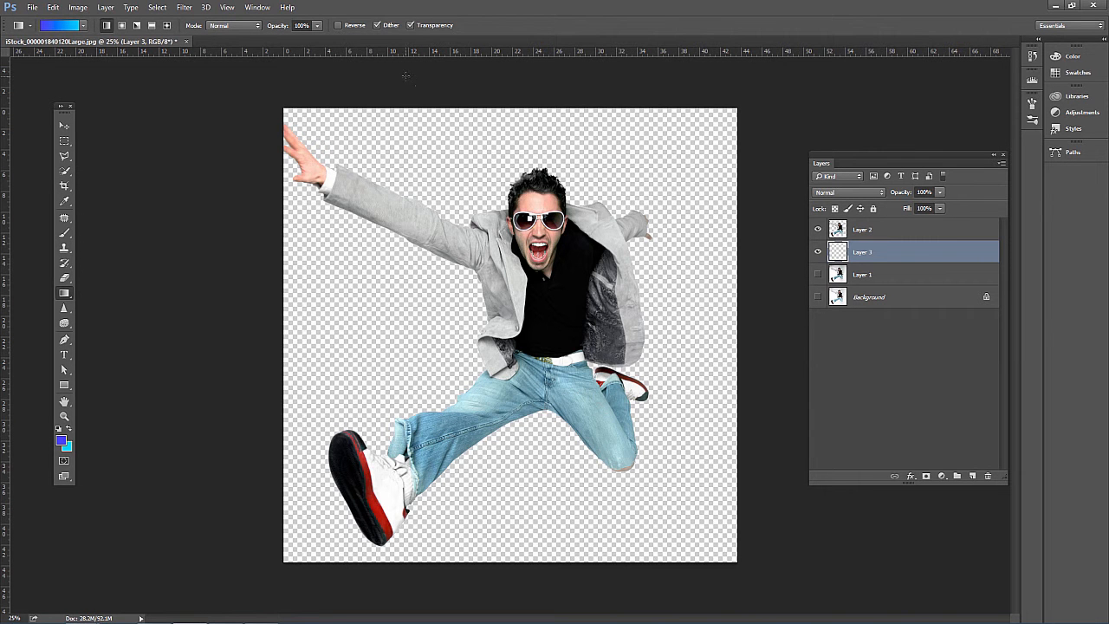
{"action": "left_click_drag", "start_coordinate": [406, 75], "coordinate": [697, 596]}
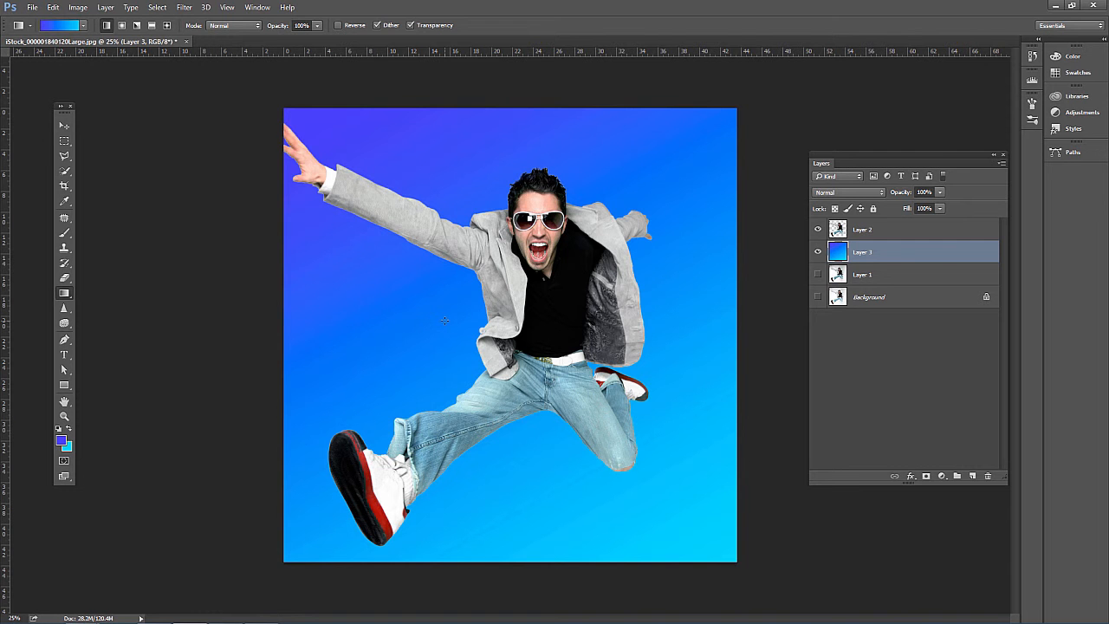
- Add an empty layer above the gradient layer, hide the gradient layer, and render Clouds on the new layer
{"action": "left_click", "coordinate": [972, 476]}
{"action": "left_click", "coordinate": [817, 274]}
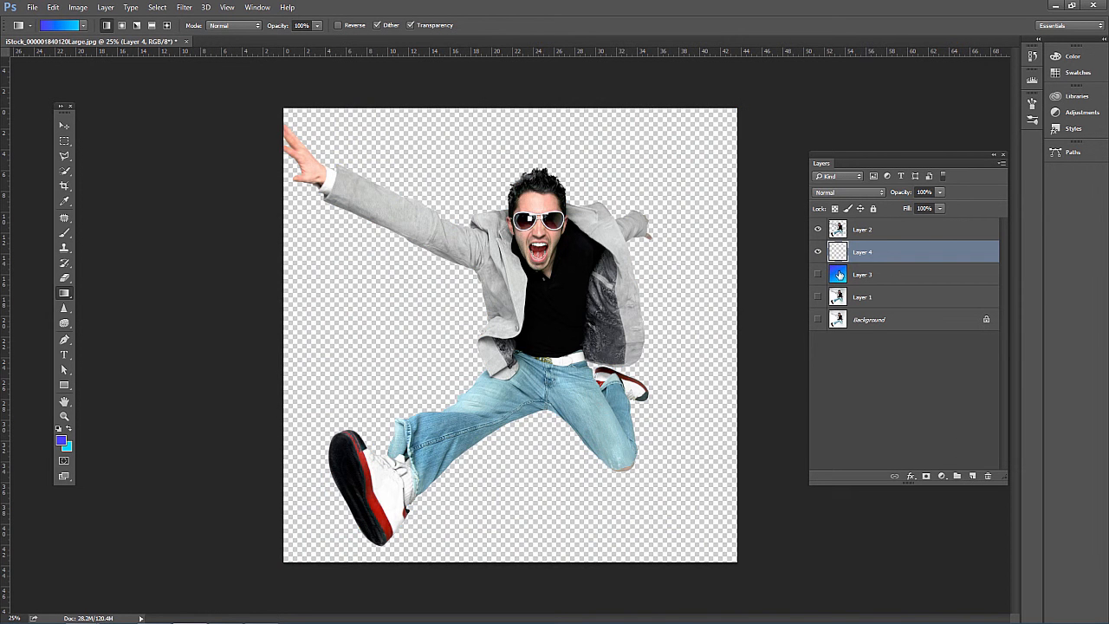
{"action": "left_click", "coordinate": [182, 8]}
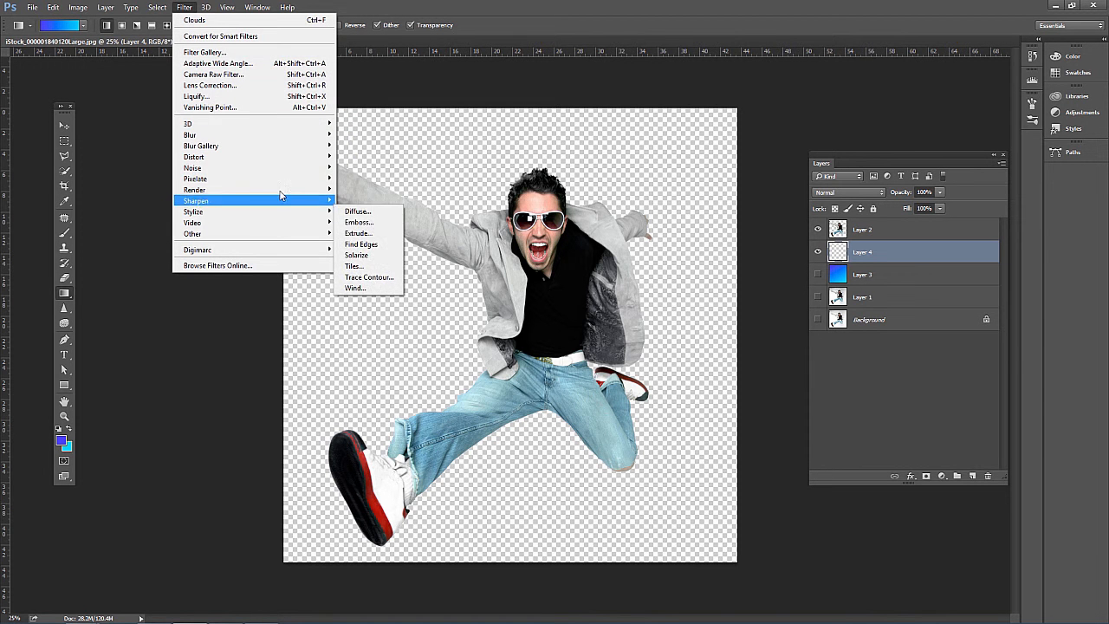
{"action": "mouse_move", "coordinate": [279, 190]}
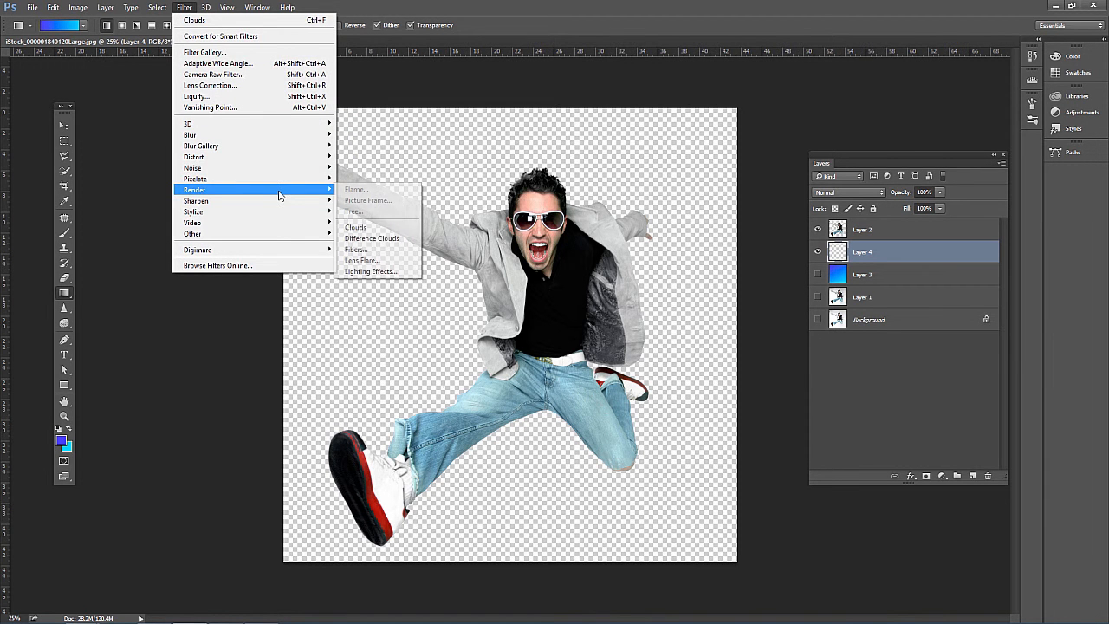
{"action": "left_click", "coordinate": [394, 231]}
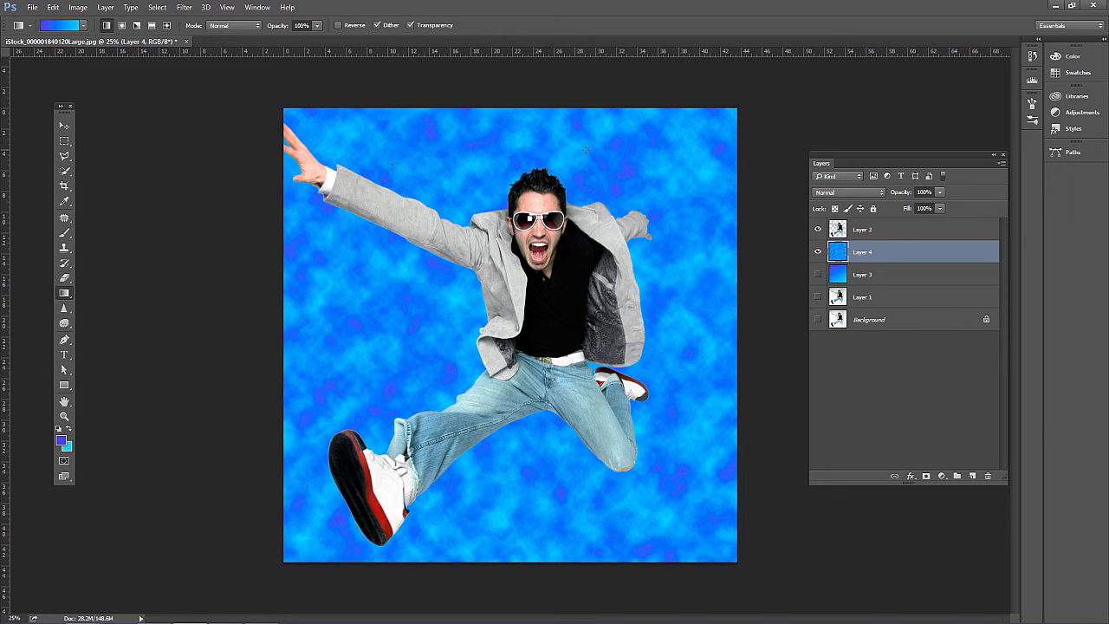
- Soften the clouds on Layer 4 slightly with a Gaussian Blur of small radius
{"action": "left_click", "coordinate": [184, 7]}
{"action": "mouse_move", "coordinate": [247, 135]}
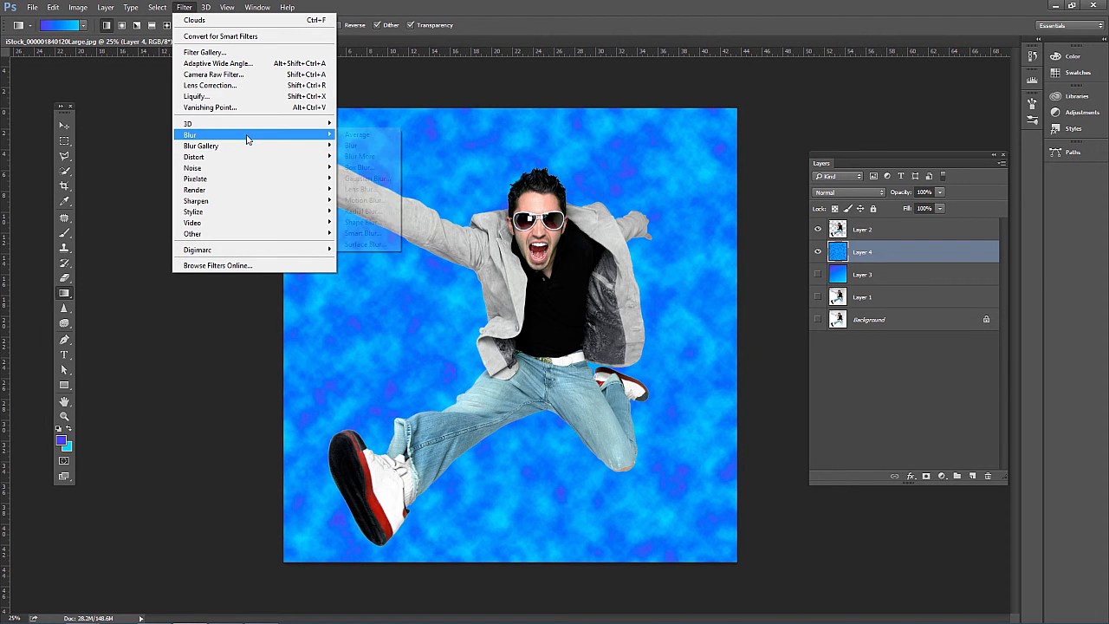
{"action": "left_click", "coordinate": [364, 178]}
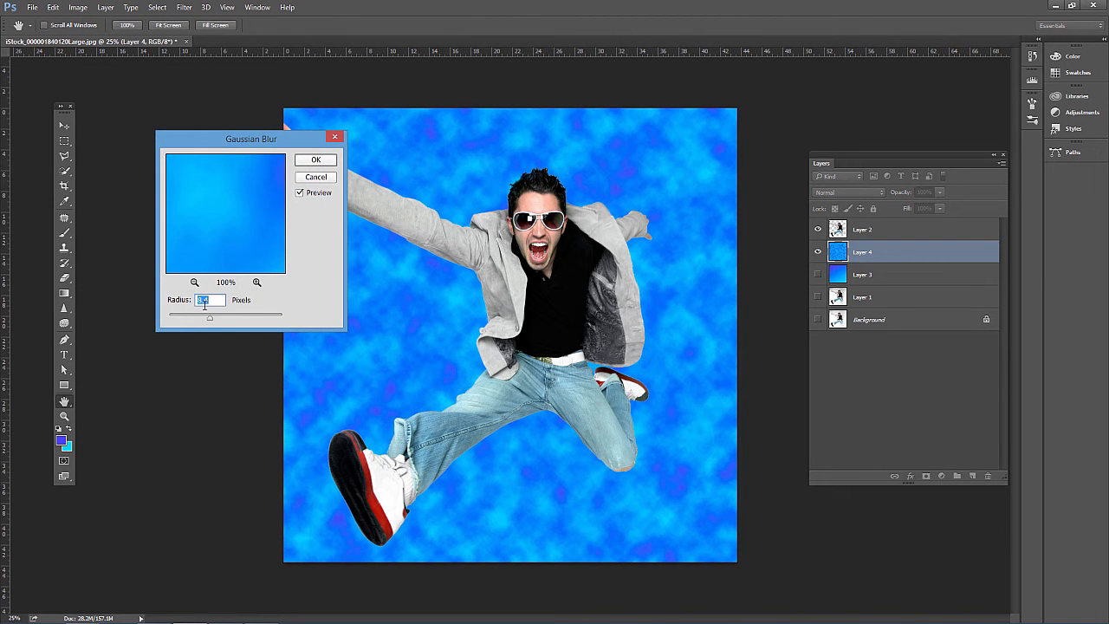
{"action": "left_click_drag", "start_coordinate": [209, 323], "coordinate": [191, 317]}
{"action": "left_click", "coordinate": [316, 163]}
{"action": "key", "text": "g"}
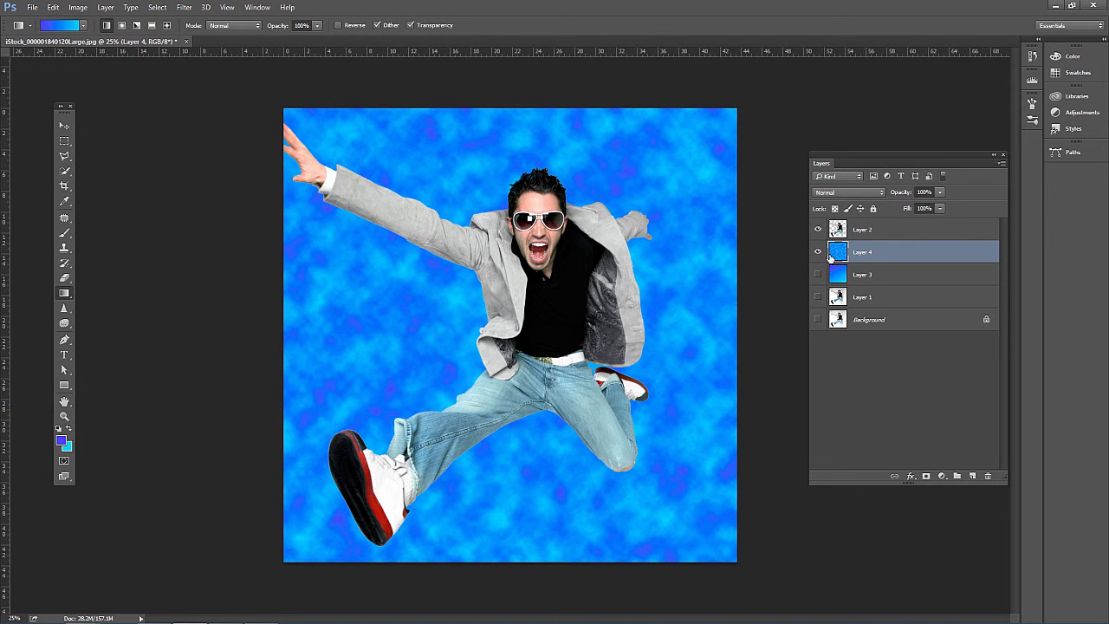
- Add an empty layer above Layer 4, render Clouds on it, and switch to the Move tool
{"action": "left_click", "coordinate": [972, 476]}
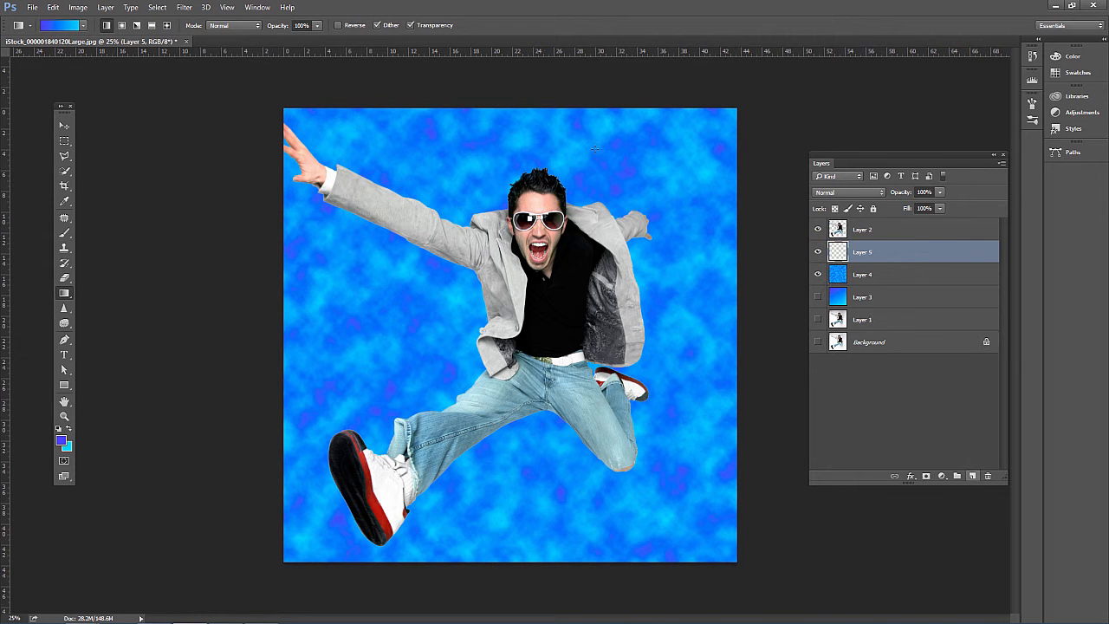
{"action": "left_click", "coordinate": [184, 8]}
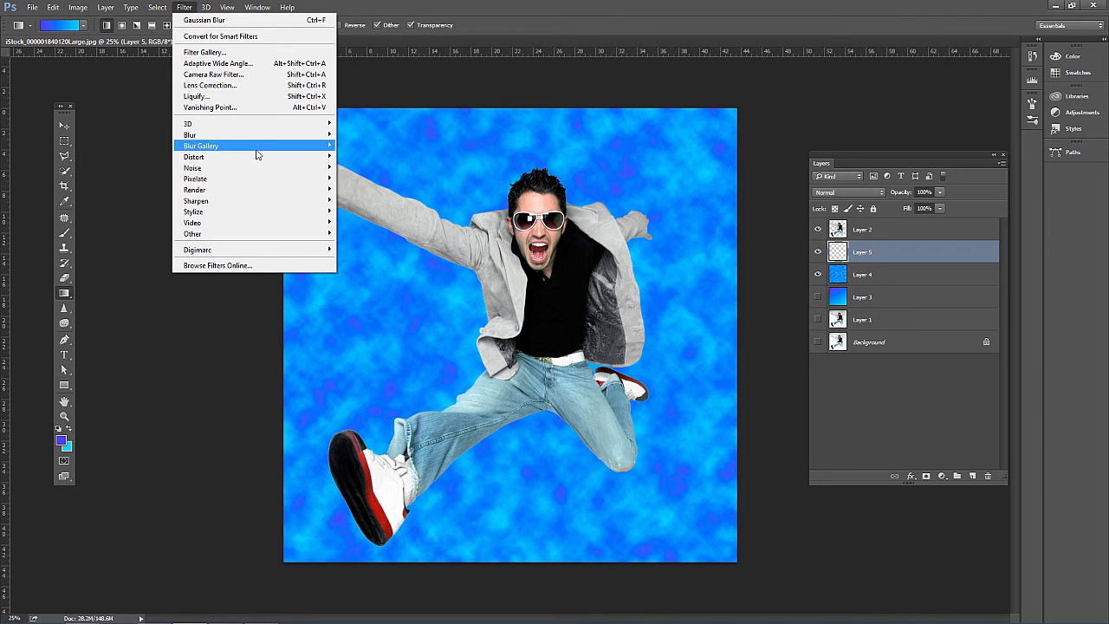
{"action": "mouse_move", "coordinate": [279, 193]}
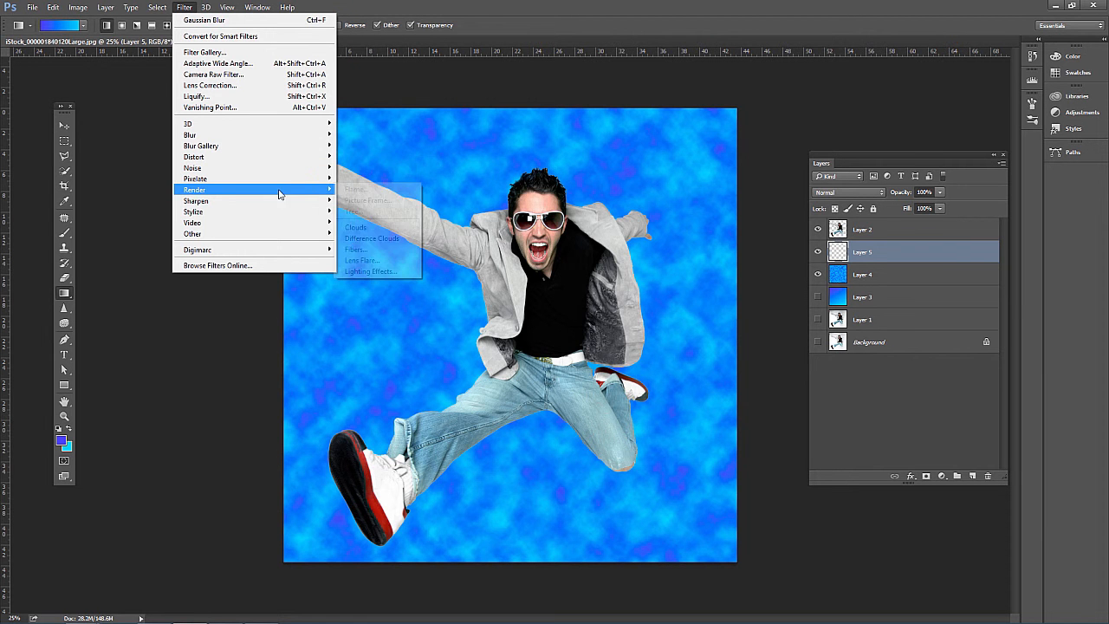
{"action": "left_click", "coordinate": [359, 227]}
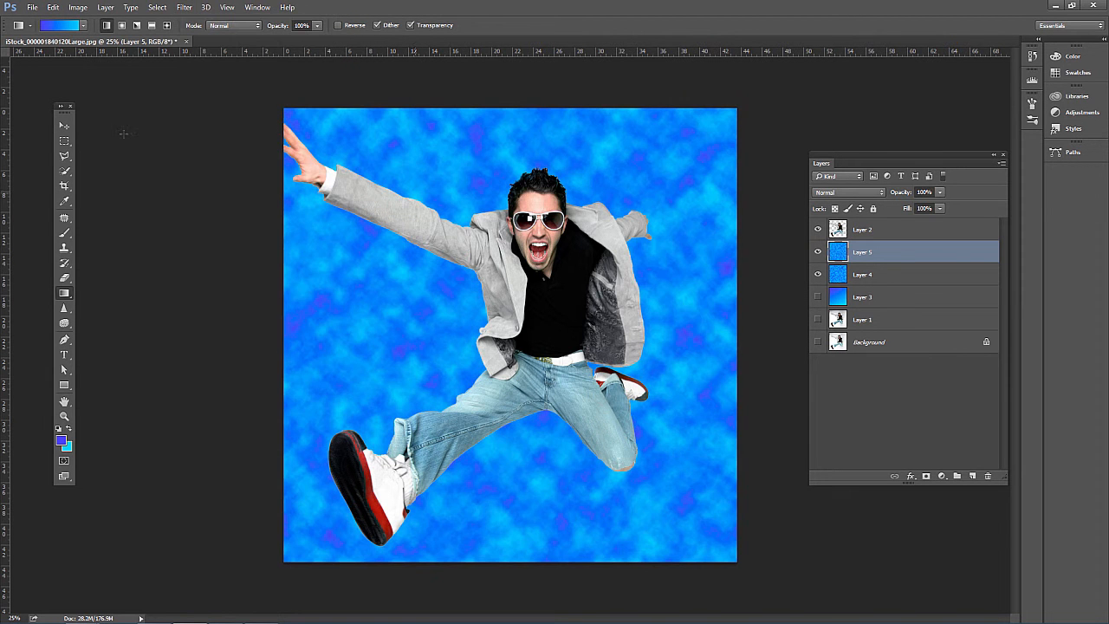
{"action": "left_click", "coordinate": [64, 126]}
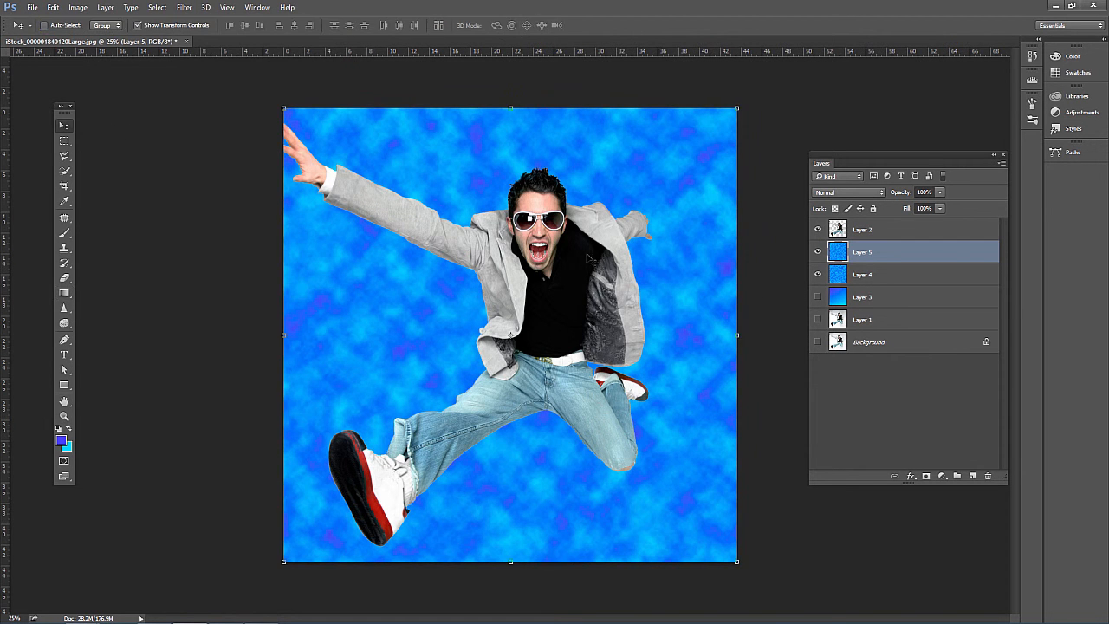
- Try the Multiply, Screen and Overlay blend modes on Layer 5
{"action": "left_click", "coordinate": [860, 195]}
{"action": "left_click", "coordinate": [840, 233]}
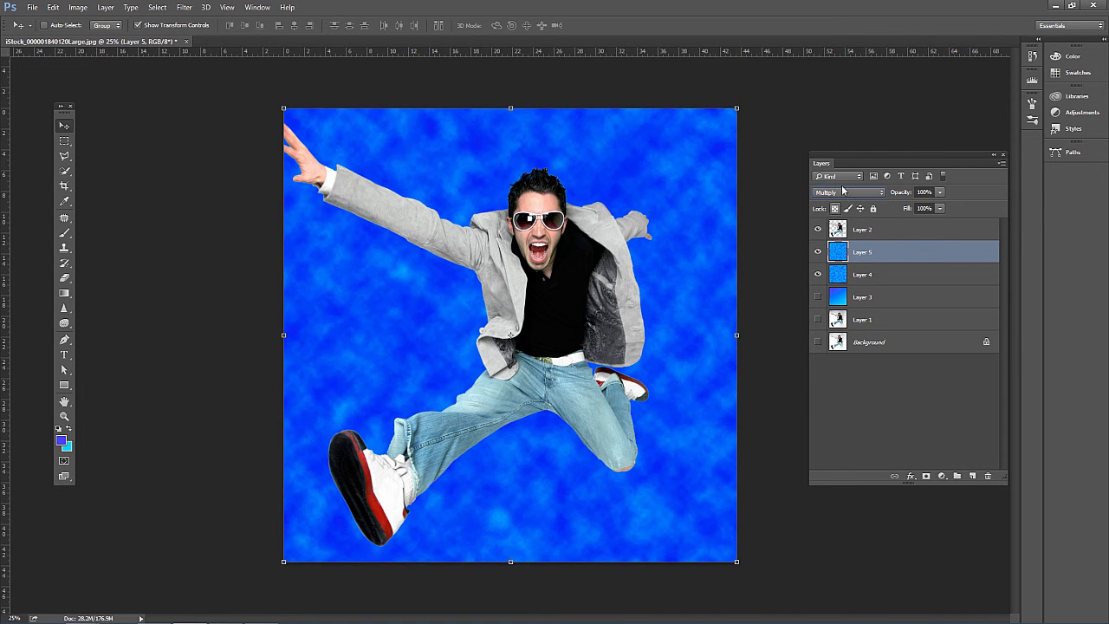
{"action": "left_click", "coordinate": [842, 192]}
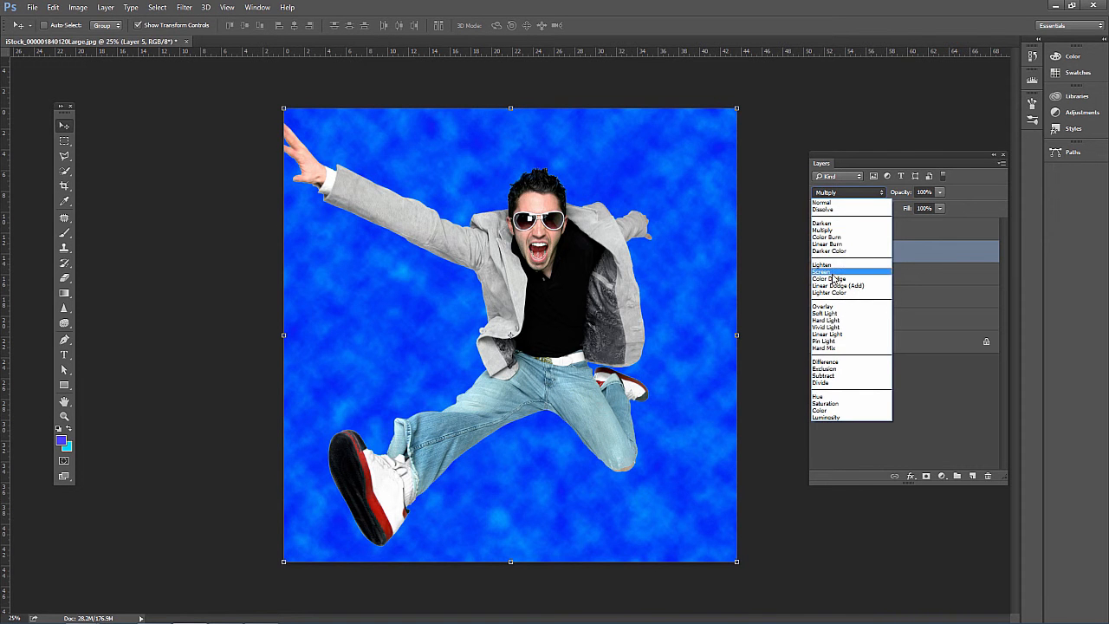
{"action": "left_click", "coordinate": [834, 273]}
{"action": "left_click", "coordinate": [858, 192]}
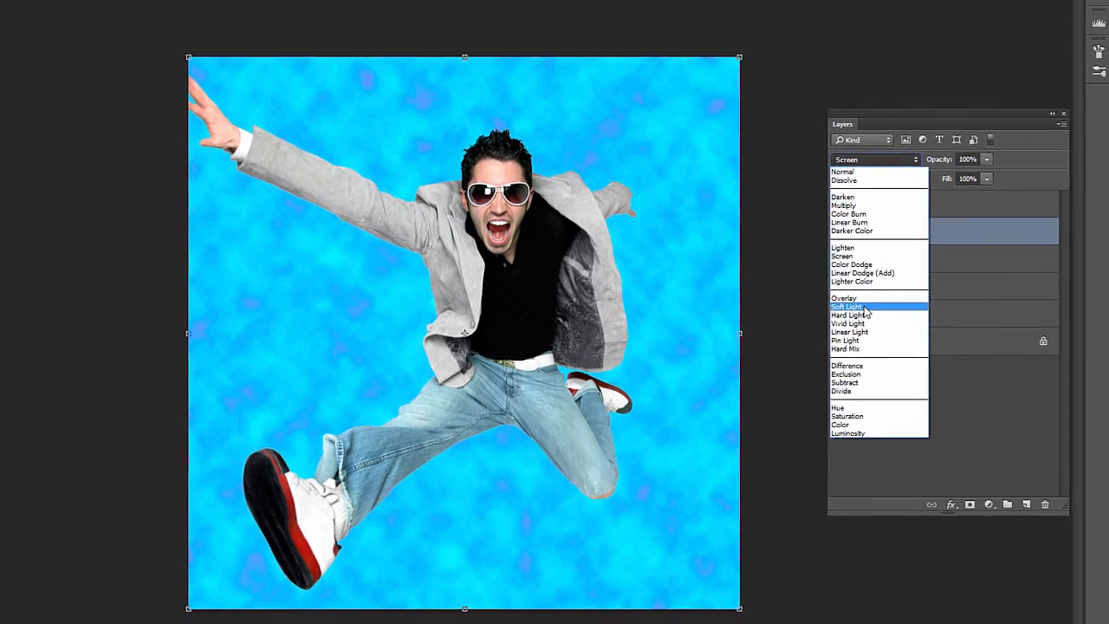
{"action": "left_click", "coordinate": [845, 298]}
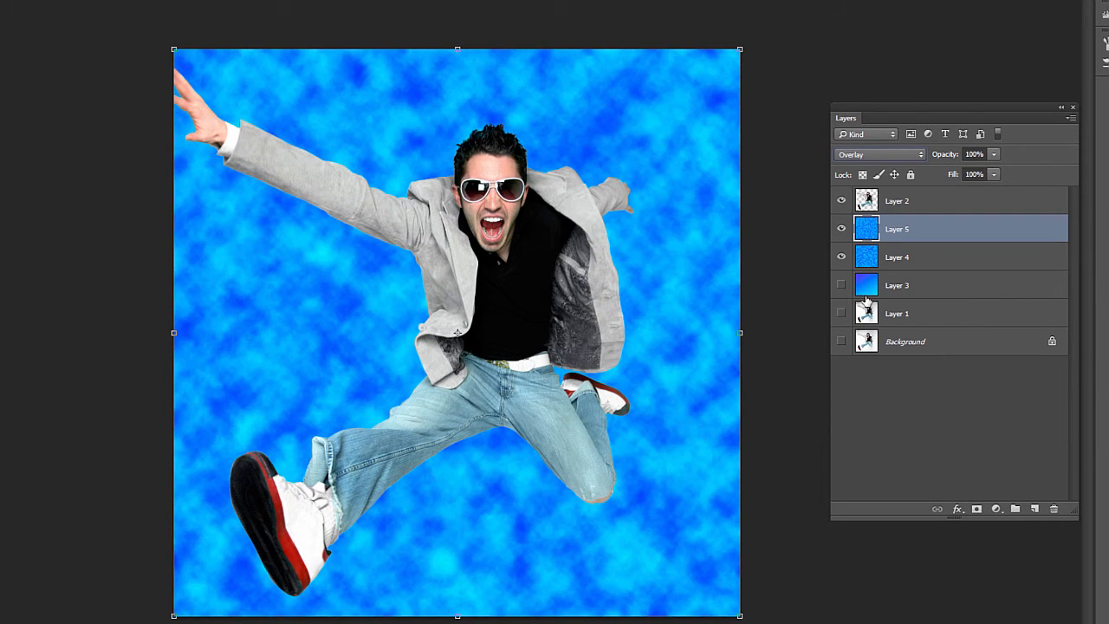
- Rotate Layer 5's clouds about a quarter turn counterclockwise and enlarge them beyond the canvas edges on all sides
{"action": "left_click_drag", "start_coordinate": [760, 594], "coordinate": [713, 82]}
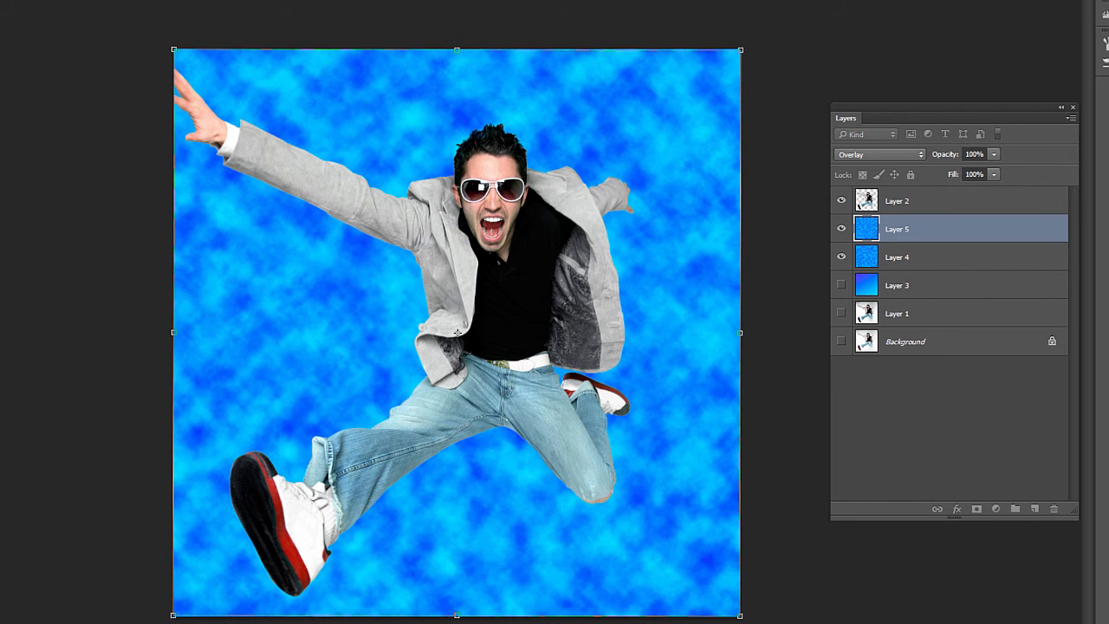
{"action": "left_click_drag", "start_coordinate": [741, 618], "coordinate": [797, 617]}
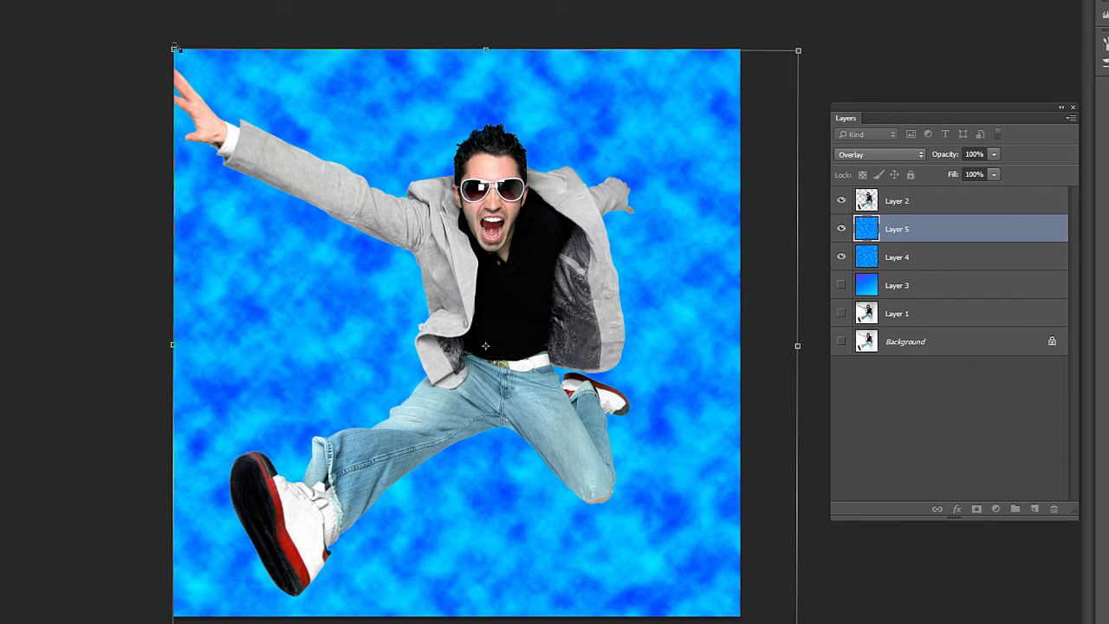
{"action": "left_click_drag", "start_coordinate": [175, 50], "coordinate": [95, 4]}
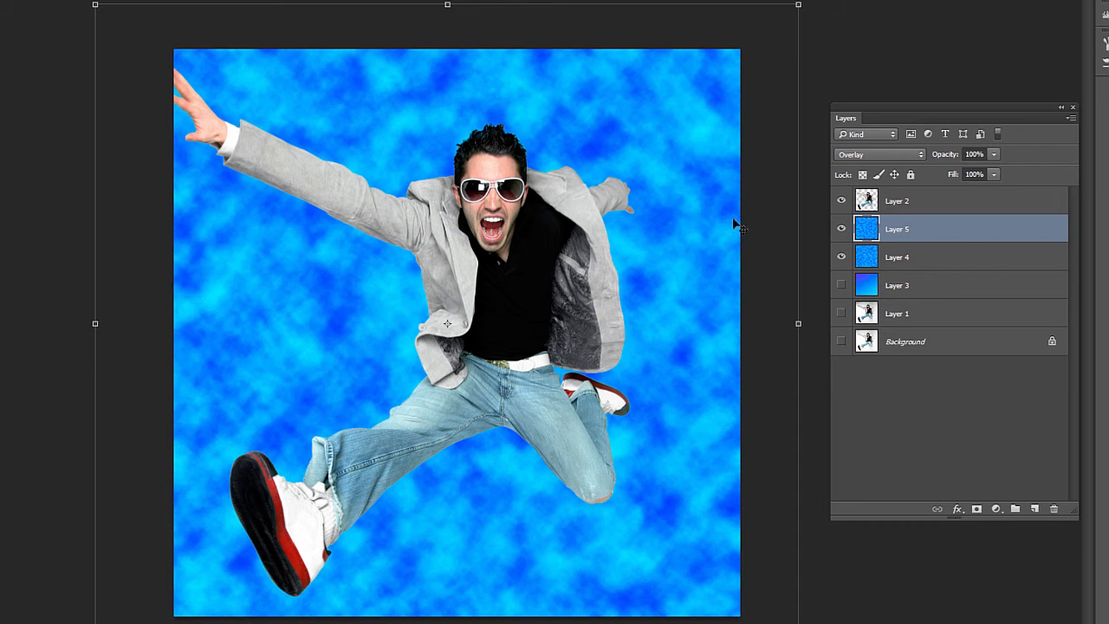
- Compare the background with and without Layer 5 by toggling its visibility, leaving the layer shown
{"action": "left_click", "coordinate": [839, 231]}
{"action": "left_click", "coordinate": [840, 231]}
{"action": "left_click", "coordinate": [839, 231]}
{"action": "left_click", "coordinate": [840, 230]}
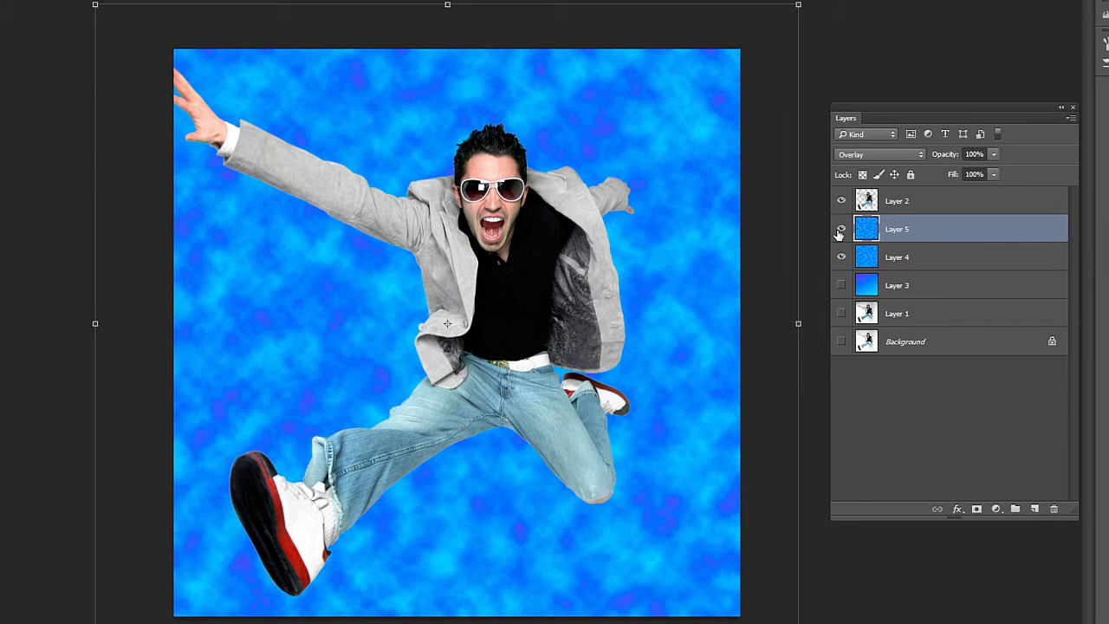
{"action": "left_click", "coordinate": [839, 230]}
{"action": "left_click", "coordinate": [840, 230]}
{"action": "left_click", "coordinate": [840, 231]}
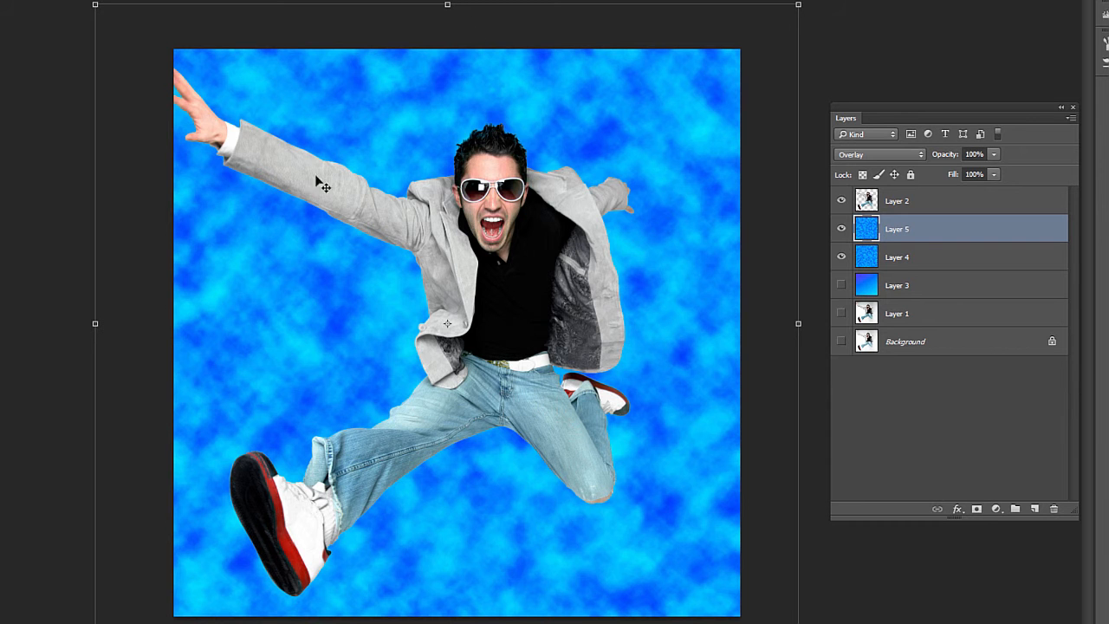
- Reduce the opacity of Layer 5 to 90% and of Layer 4 to 91%
{"action": "left_click", "coordinate": [994, 154]}
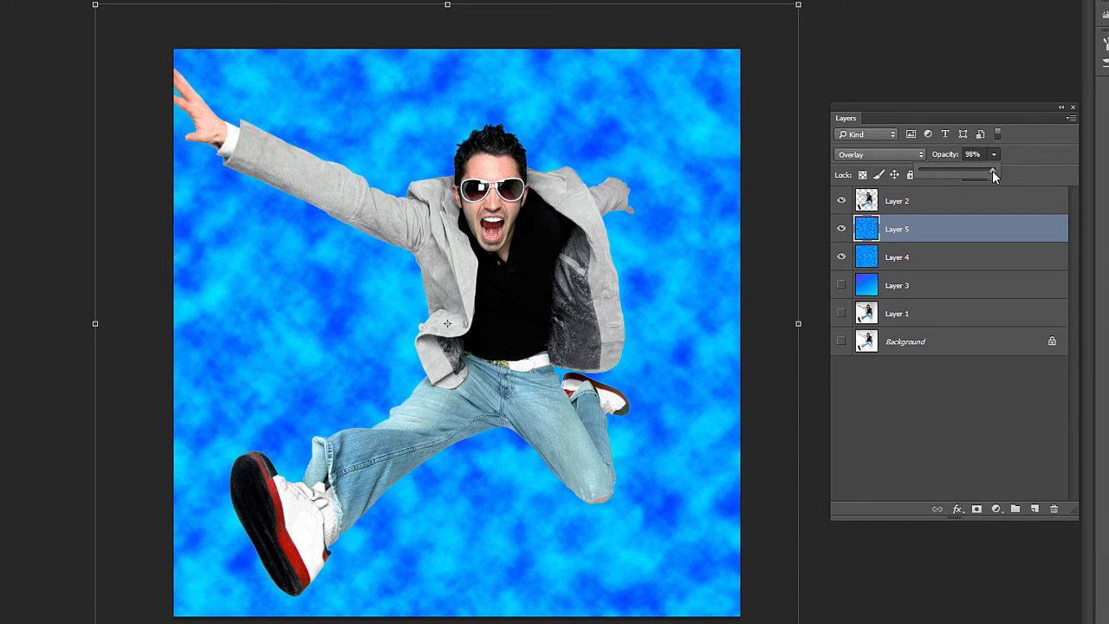
{"action": "left_click_drag", "start_coordinate": [993, 172], "coordinate": [980, 171]}
{"action": "left_click", "coordinate": [899, 259]}
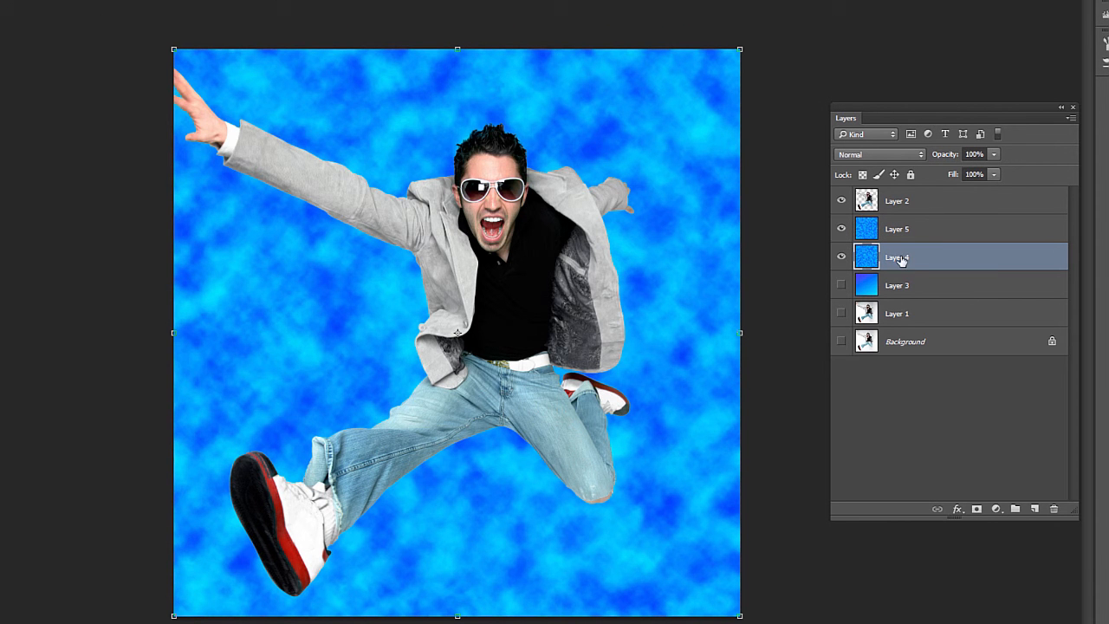
{"action": "left_click", "coordinate": [994, 155]}
{"action": "left_click_drag", "start_coordinate": [960, 173], "coordinate": [989, 171]}
- Show the gradient on Layer 3 and set Layer 4's blend mode to Soft Light
{"action": "left_click", "coordinate": [841, 285]}
{"action": "left_click", "coordinate": [884, 223]}
{"action": "left_click", "coordinate": [874, 265]}
{"action": "left_click", "coordinate": [895, 157]}
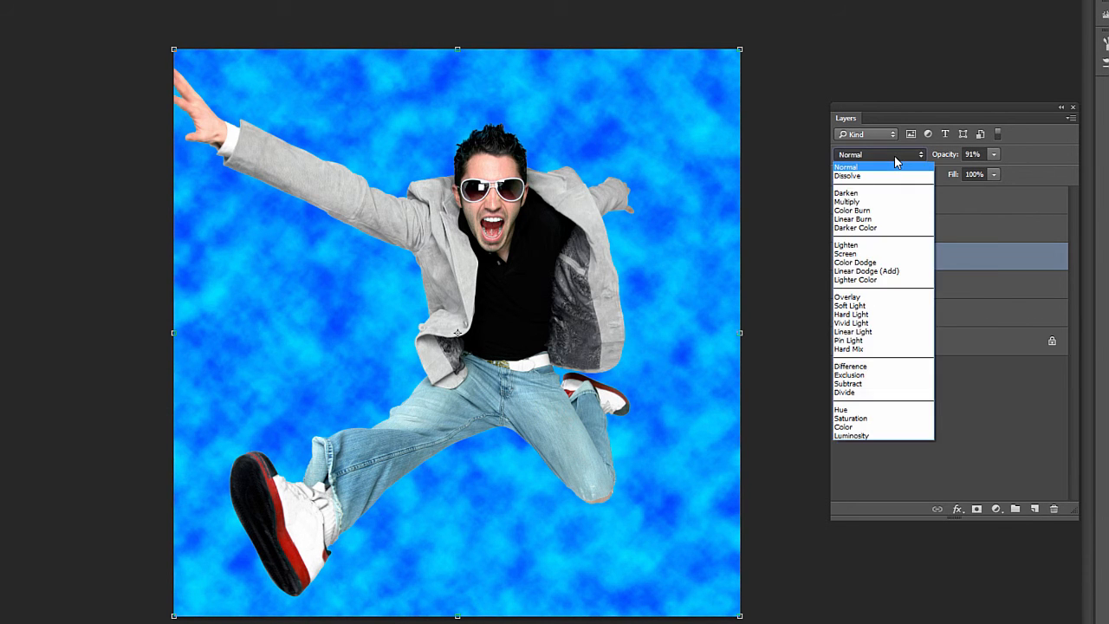
{"action": "left_click", "coordinate": [884, 313]}
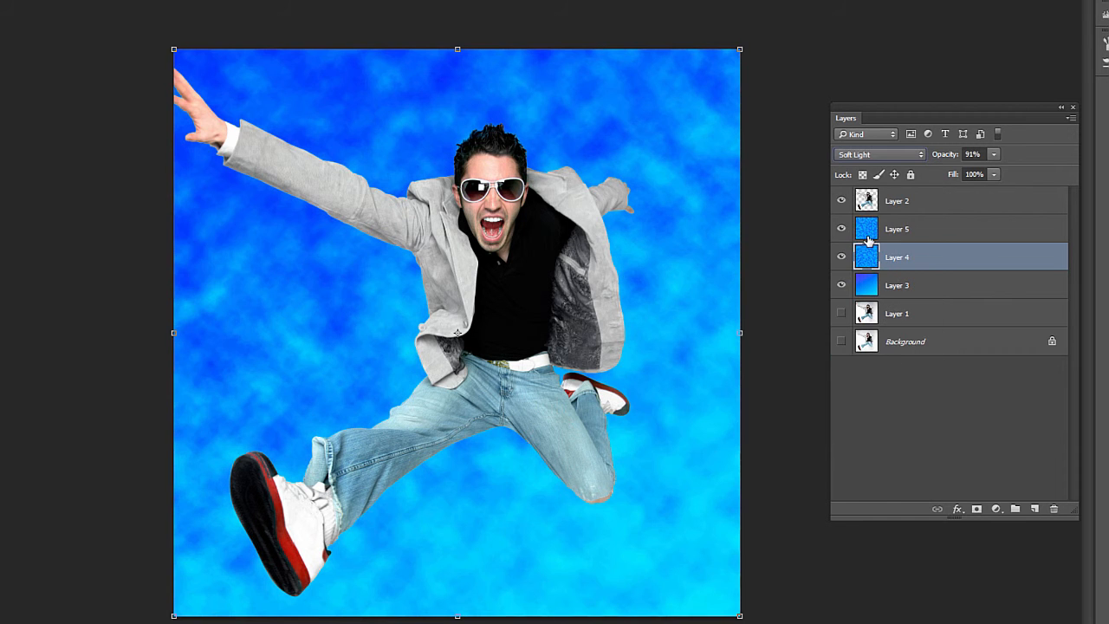
- Change Layer 5's blend mode to Soft Light
{"action": "left_click", "coordinate": [873, 231]}
{"action": "left_click", "coordinate": [884, 156]}
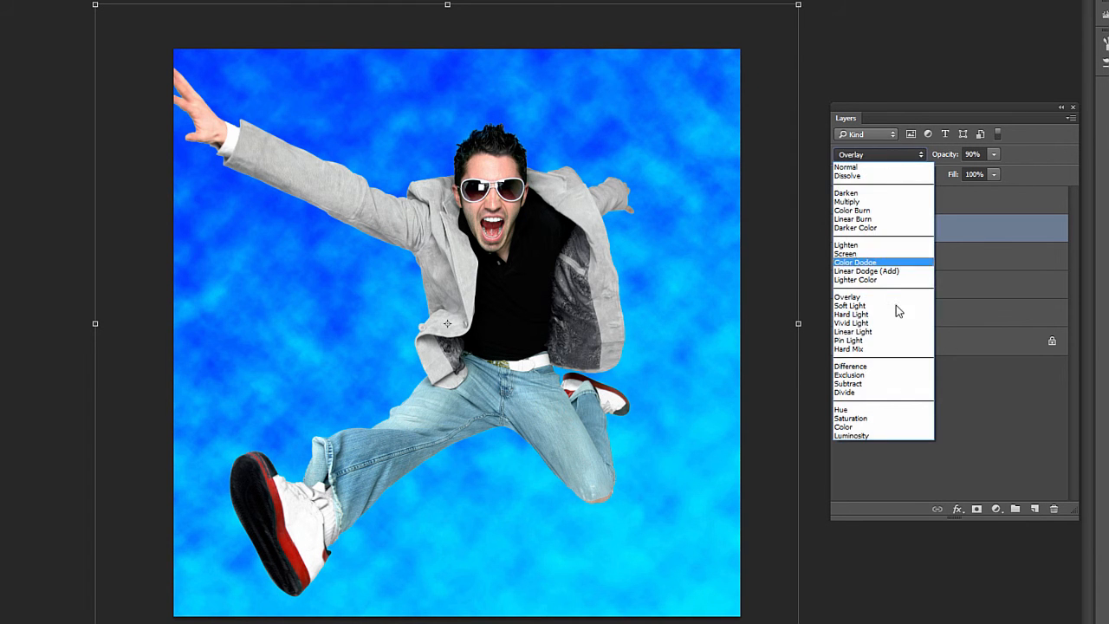
{"action": "left_click", "coordinate": [895, 313]}
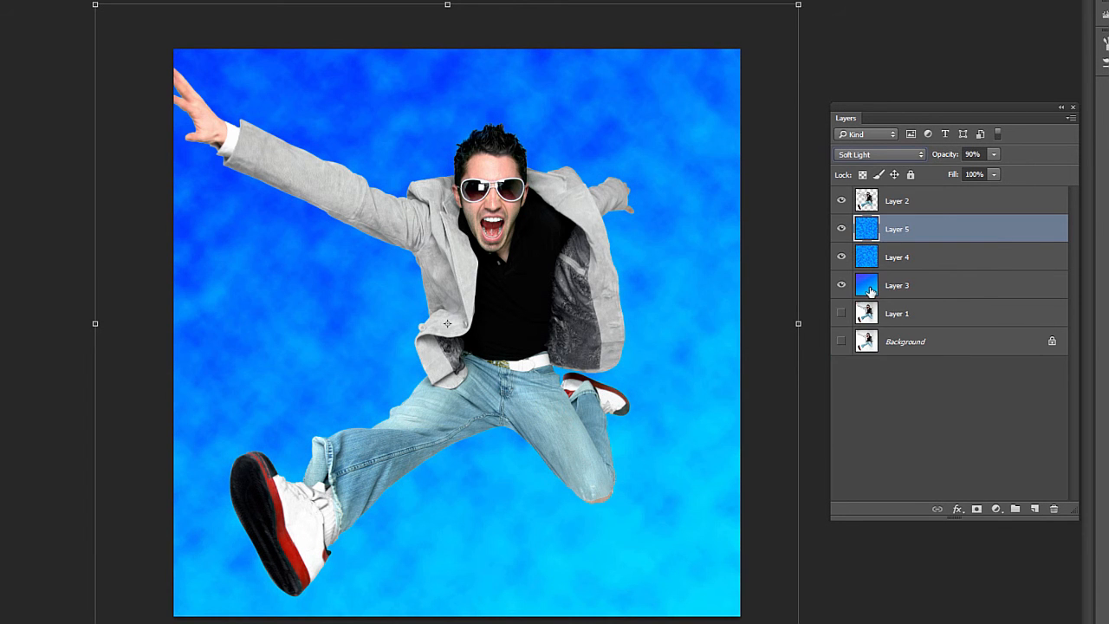
{"action": "left_click", "coordinate": [871, 291]}
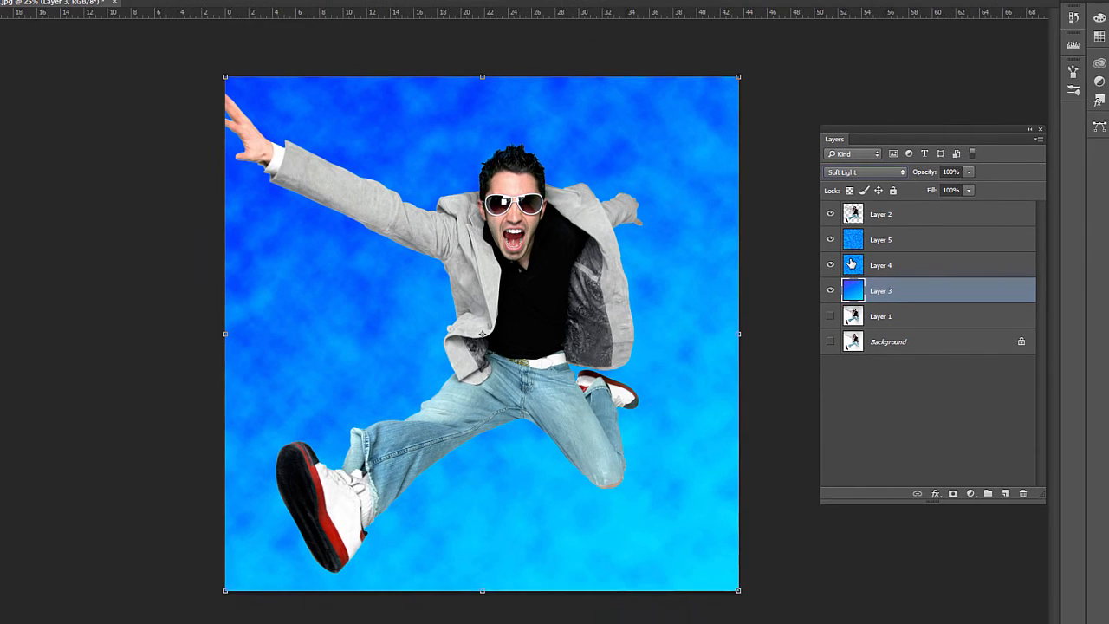
{"action": "left_click", "coordinate": [869, 253]}
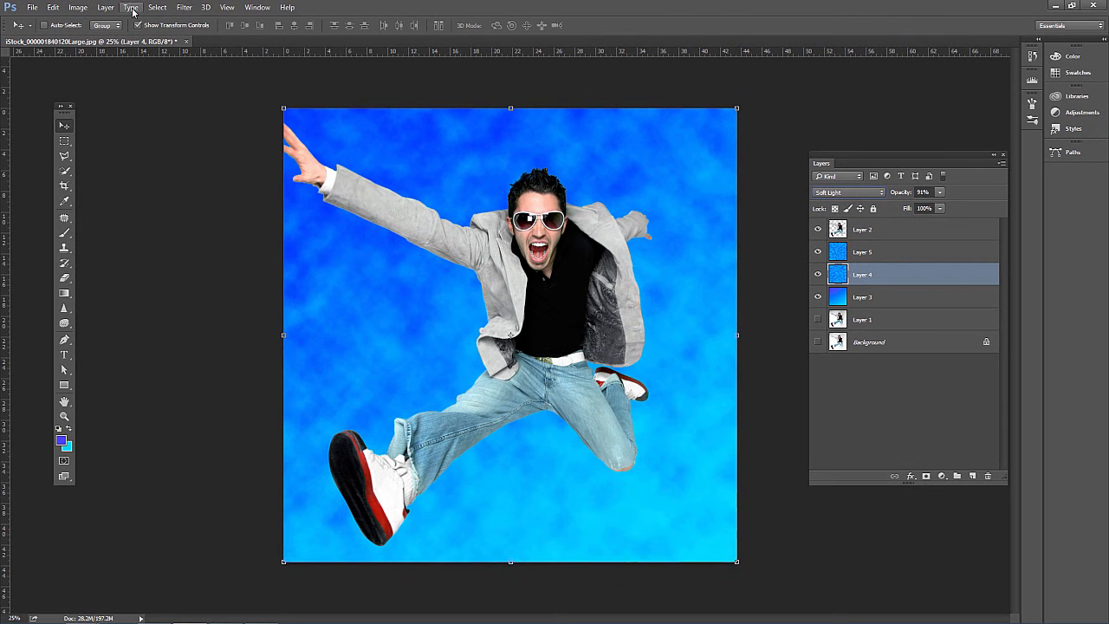
{"action": "left_click", "coordinate": [184, 7]}
{"action": "mouse_move", "coordinate": [244, 196]}
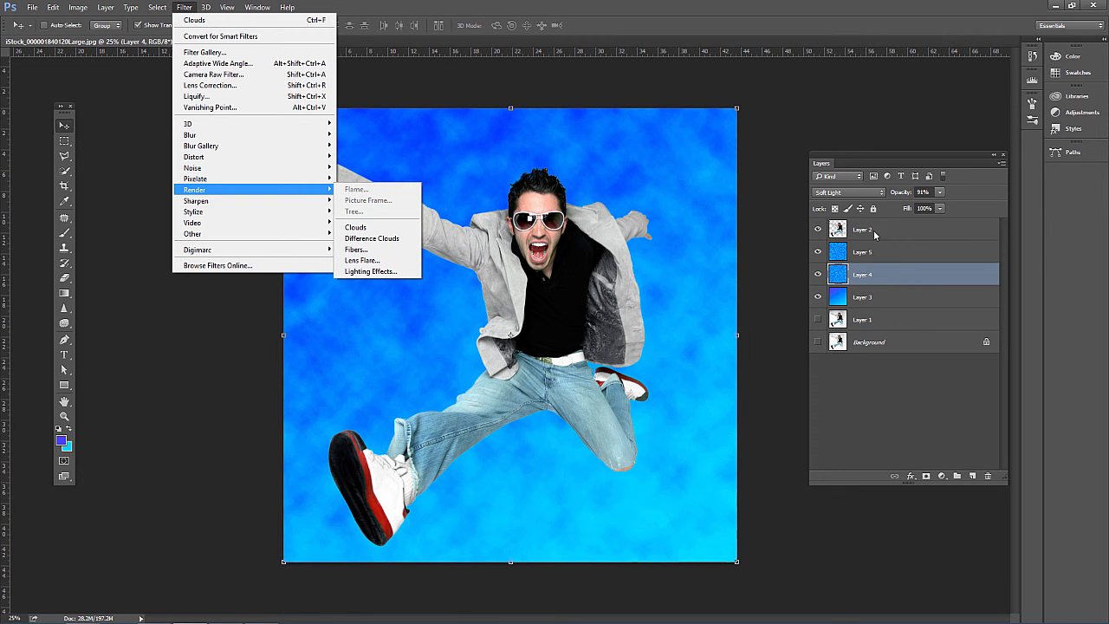
{"action": "left_click", "coordinate": [875, 234]}
- Add a new layer directly above Layer 5 and fill it with the violet-blue foreground colour
{"action": "left_click", "coordinate": [865, 259]}
{"action": "left_click", "coordinate": [972, 475]}
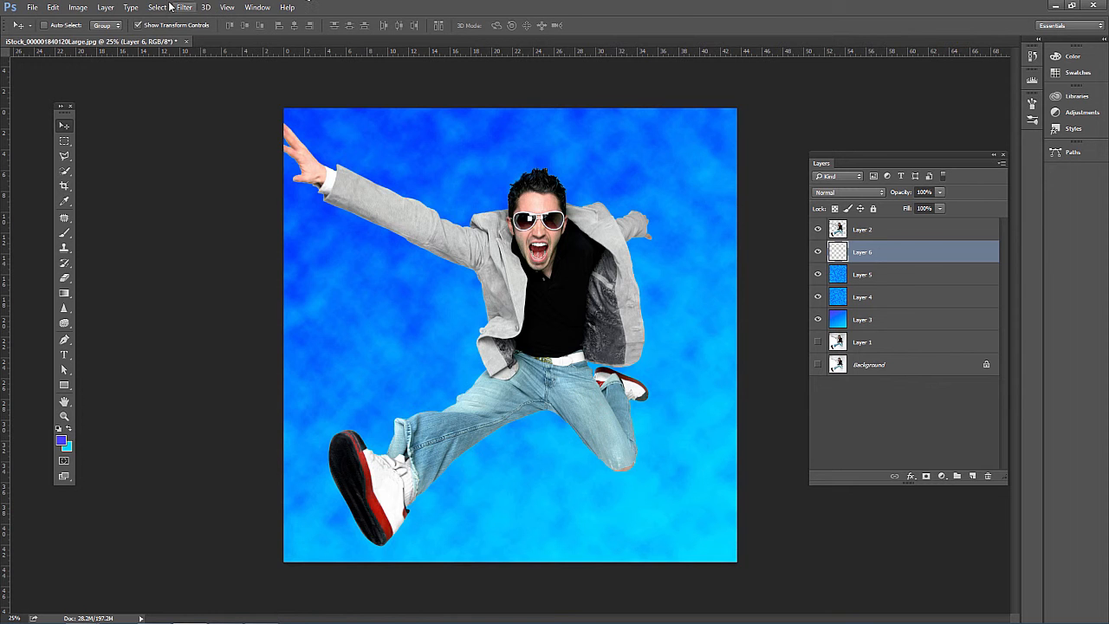
{"action": "key", "text": "alt+BackSpace"}
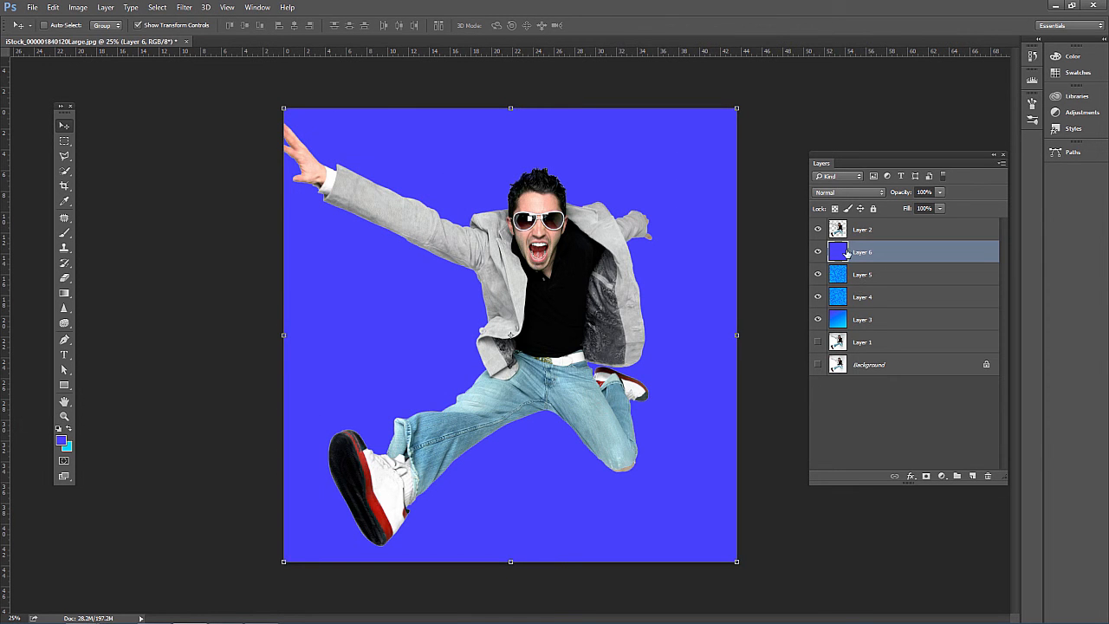
- Start the Lighting Effects filter on Layer 6 and enlarge the spot light into a near-circle covering most of the canvas
{"action": "left_click", "coordinate": [188, 8]}
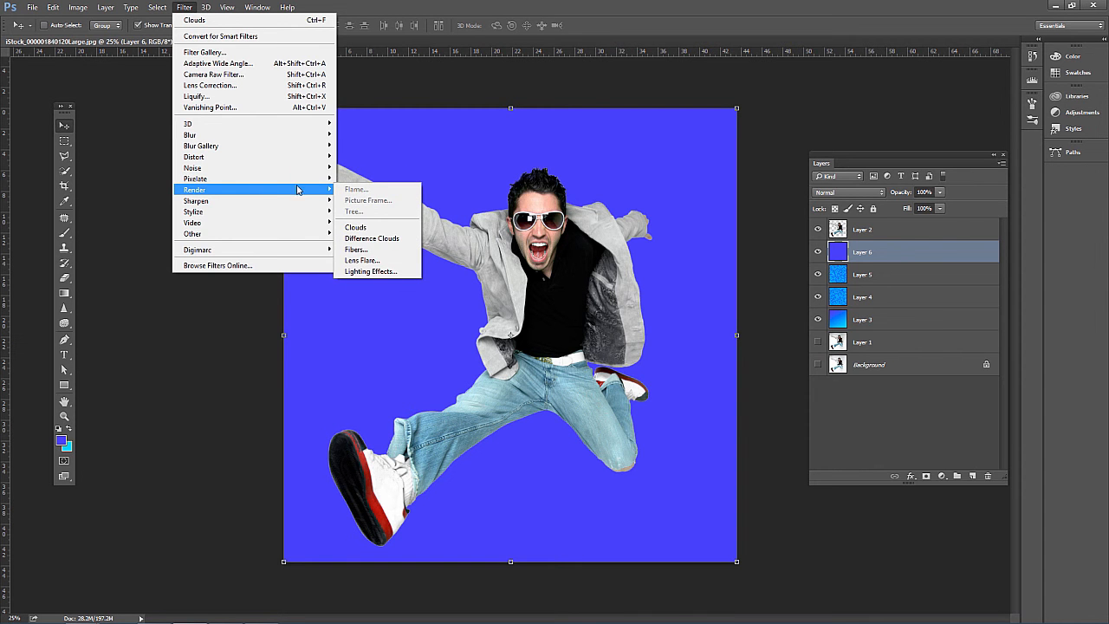
{"action": "left_click", "coordinate": [371, 272]}
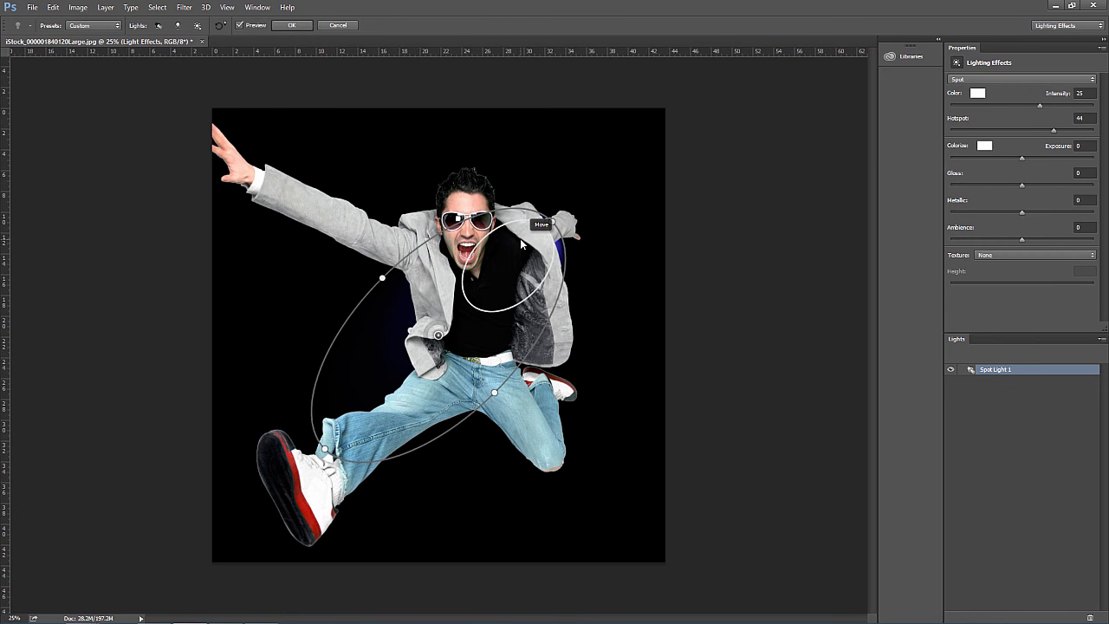
{"action": "left_click_drag", "start_coordinate": [553, 227], "coordinate": [619, 139]}
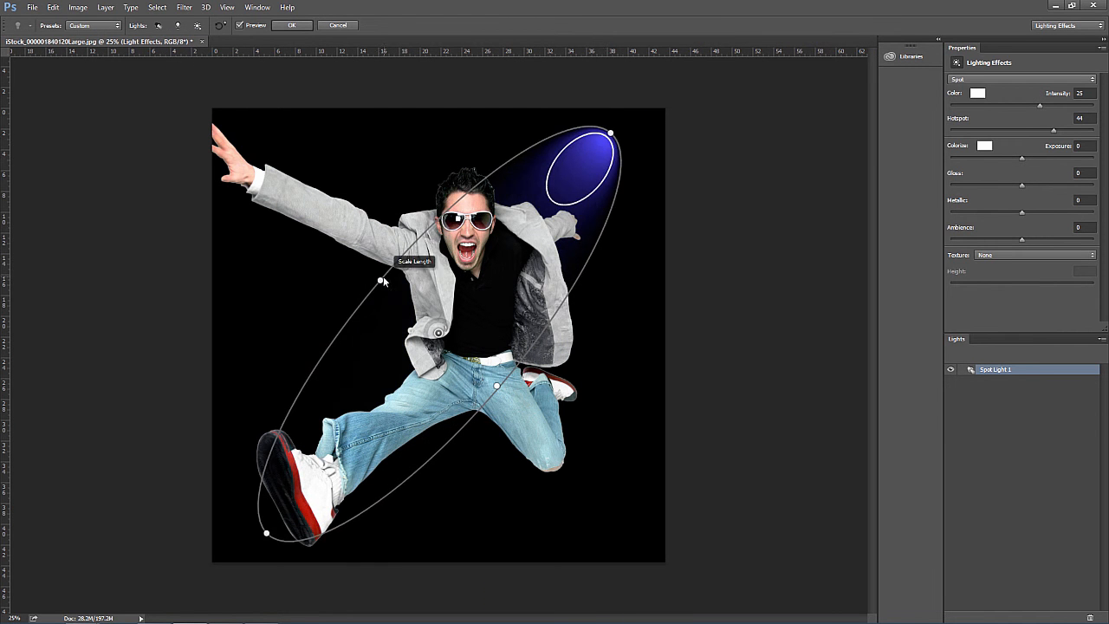
{"action": "left_click_drag", "start_coordinate": [333, 258], "coordinate": [214, 214]}
- Set the spot light's intensity to 21, hotspot to 52 and exposure to 27, raise its gloss slightly, and apply the effect
{"action": "left_click_drag", "start_coordinate": [1040, 106], "coordinate": [1034, 186]}
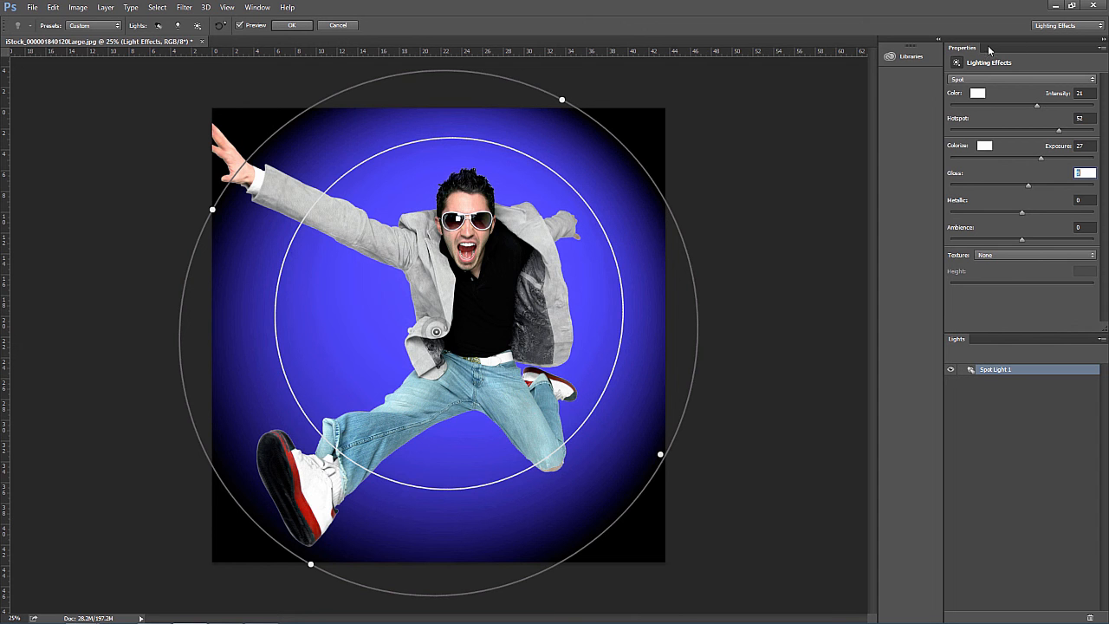
{"action": "left_click_drag", "start_coordinate": [974, 53], "coordinate": [684, 78]}
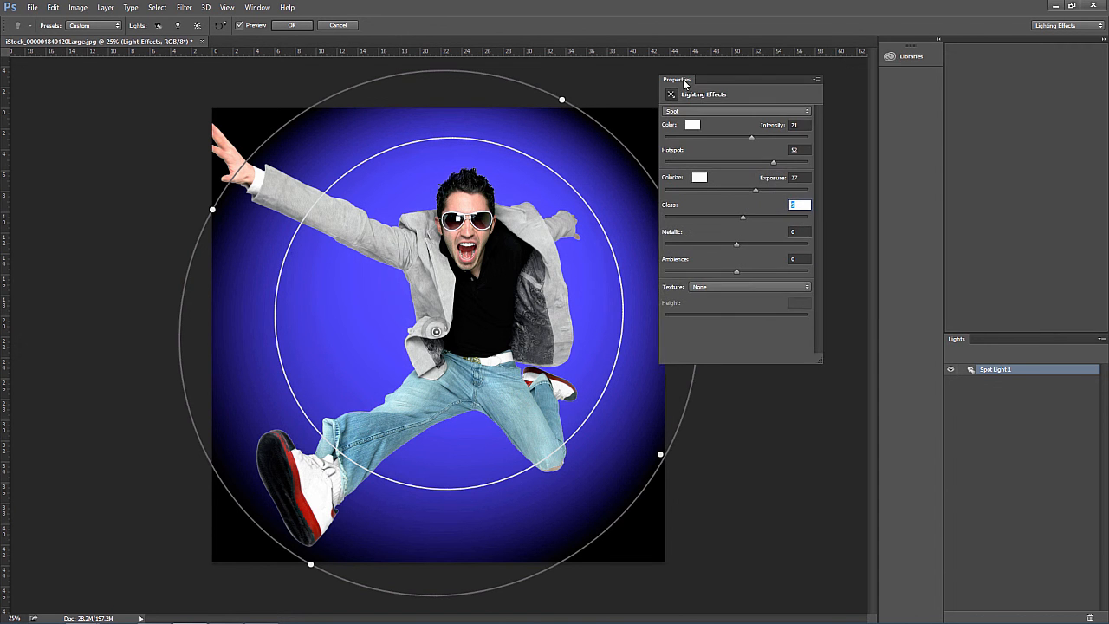
{"action": "key", "text": "Return"}
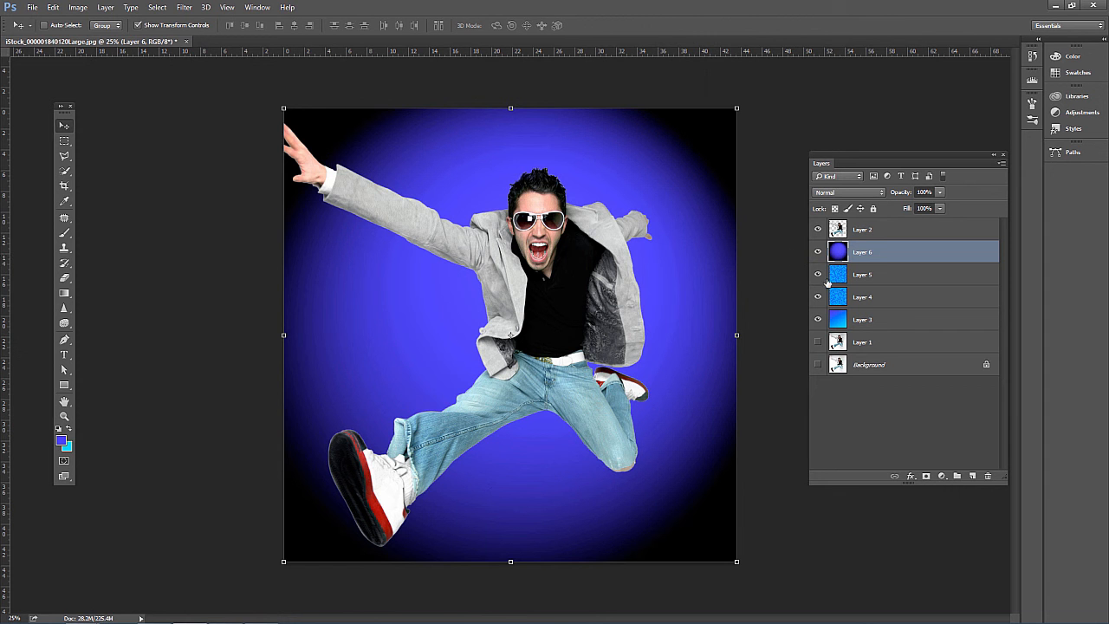
- Set Layer 6's blend mode to Multiply and lower its opacity to 62%
{"action": "left_click", "coordinate": [878, 193]}
{"action": "left_click", "coordinate": [858, 232]}
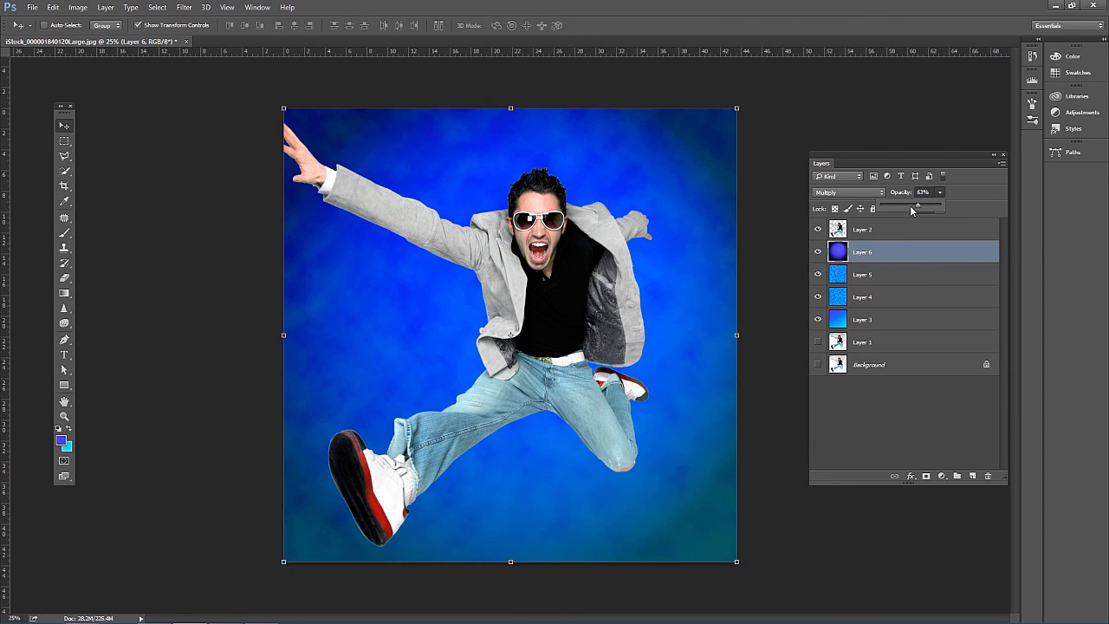
{"action": "mouse_move", "coordinate": [911, 210]}
{"action": "left_mouse_down"}
{"action": "mouse_move", "coordinate": [901, 210]}
{"action": "mouse_move", "coordinate": [918, 209]}
{"action": "left_mouse_up"}
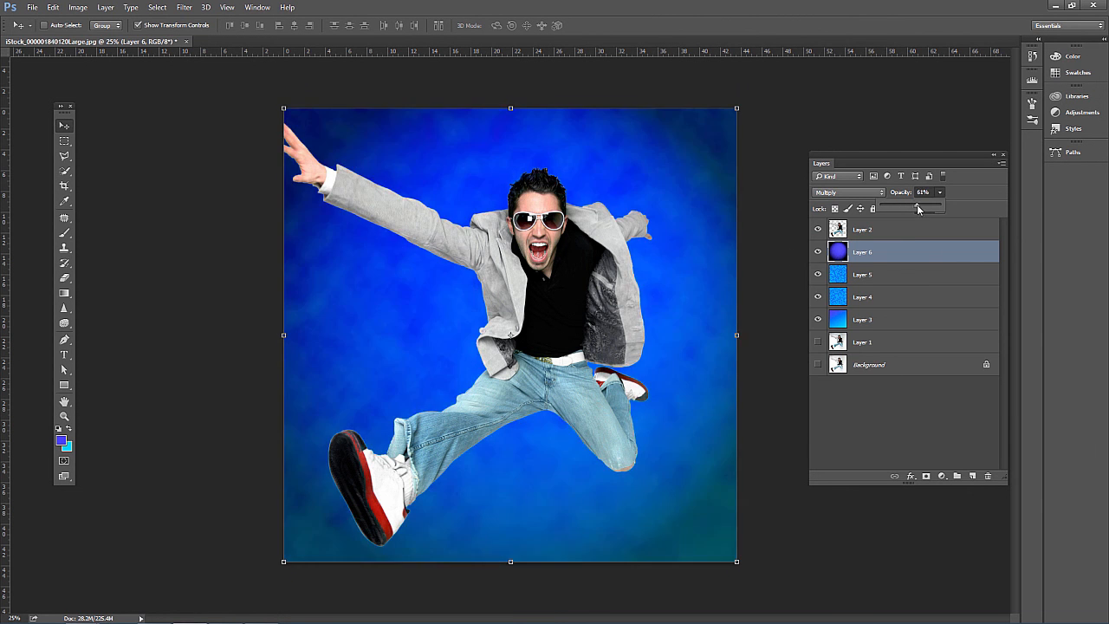
- Try the Normal, Vivid Light and Pin Light blend modes on Layer 6
{"action": "left_click", "coordinate": [870, 193]}
{"action": "left_click", "coordinate": [864, 192]}
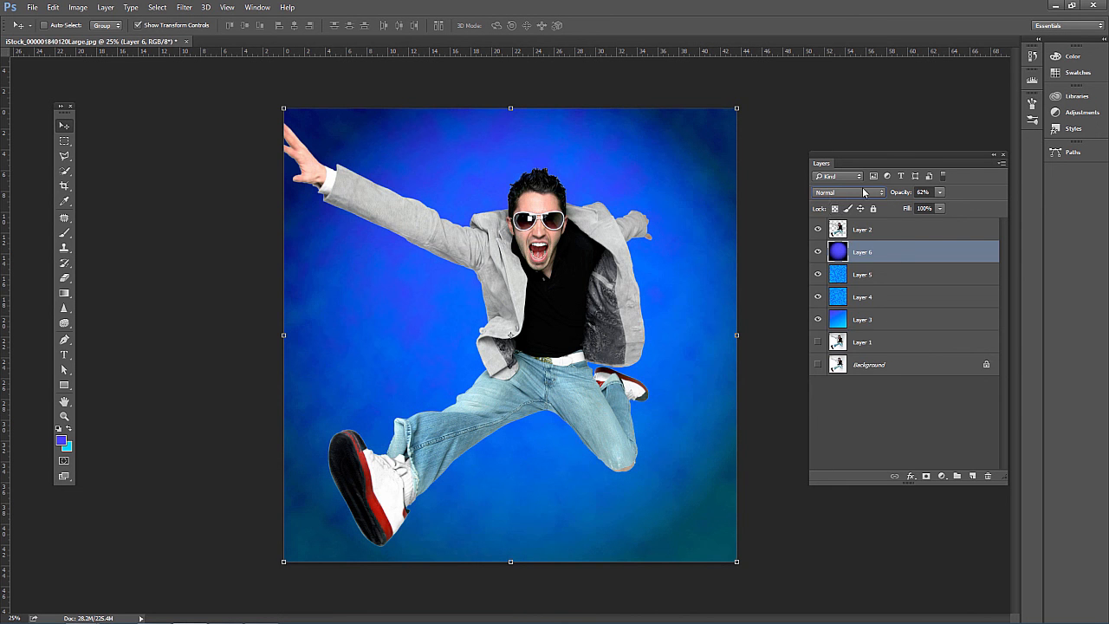
{"action": "left_click", "coordinate": [864, 192]}
{"action": "left_click", "coordinate": [840, 319]}
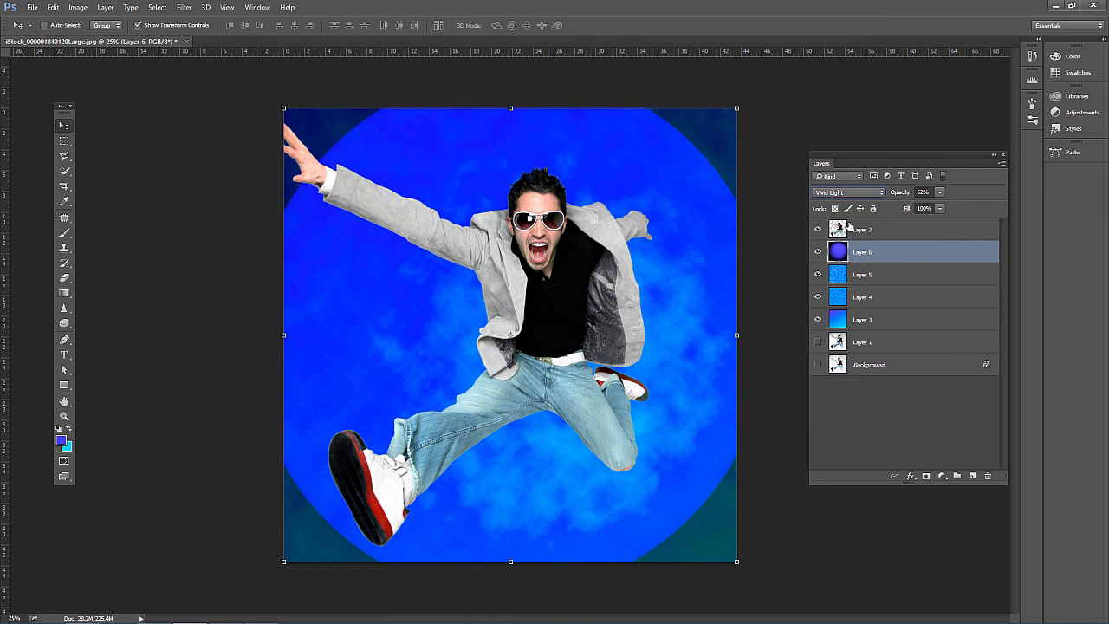
{"action": "left_click", "coordinate": [863, 192]}
{"action": "left_click", "coordinate": [832, 340]}
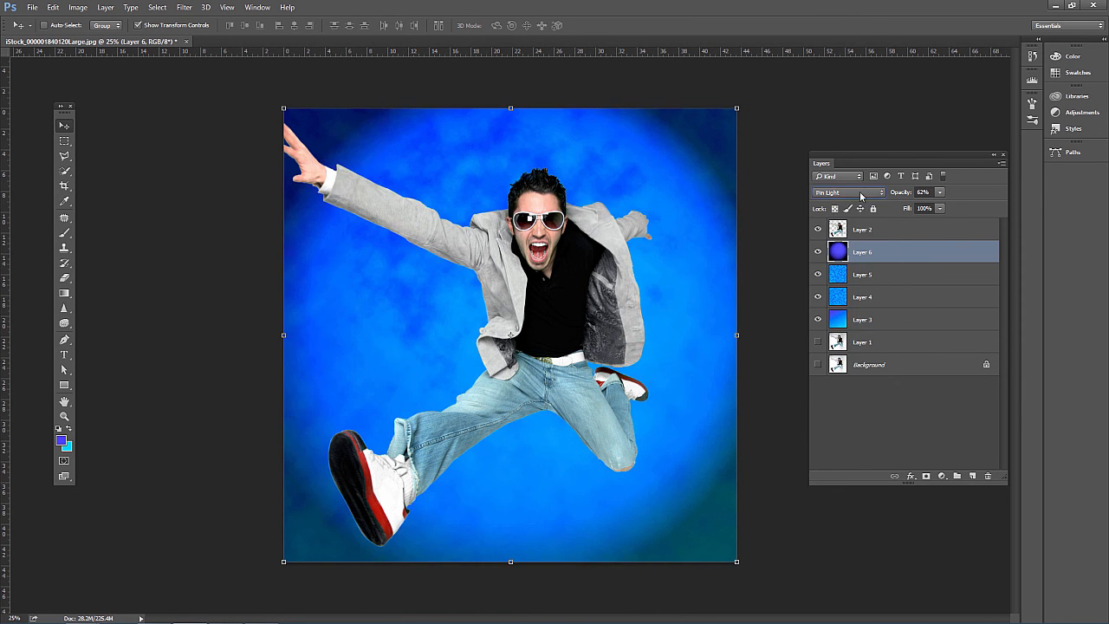
- Try the Lighten and Multiply blend modes on Layer 6
{"action": "left_click", "coordinate": [863, 192]}
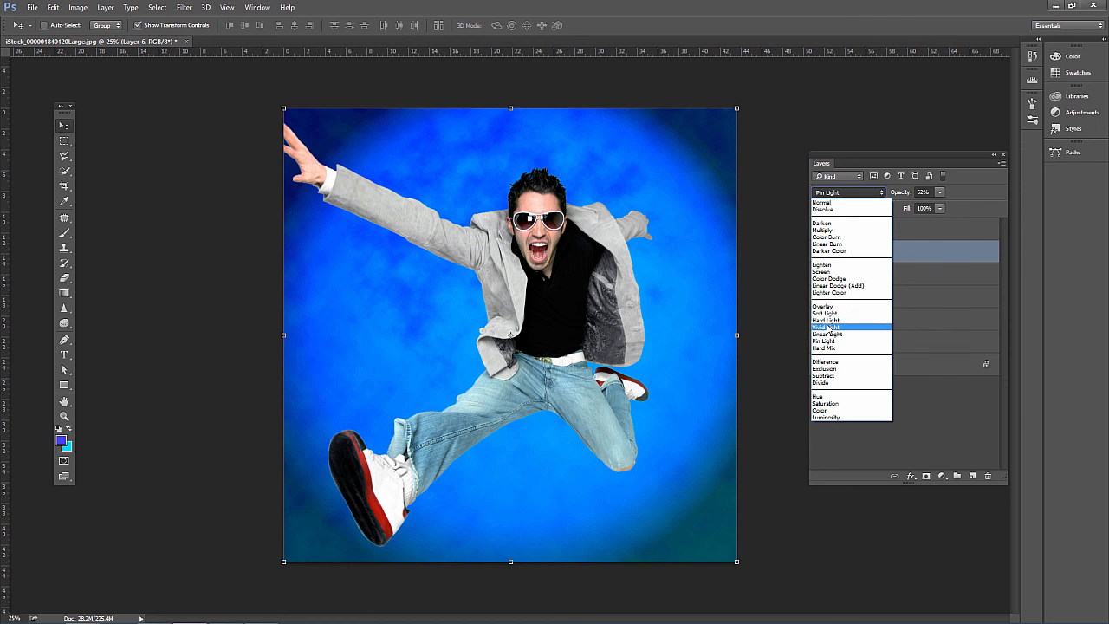
{"action": "left_click", "coordinate": [837, 265]}
{"action": "left_click", "coordinate": [844, 192]}
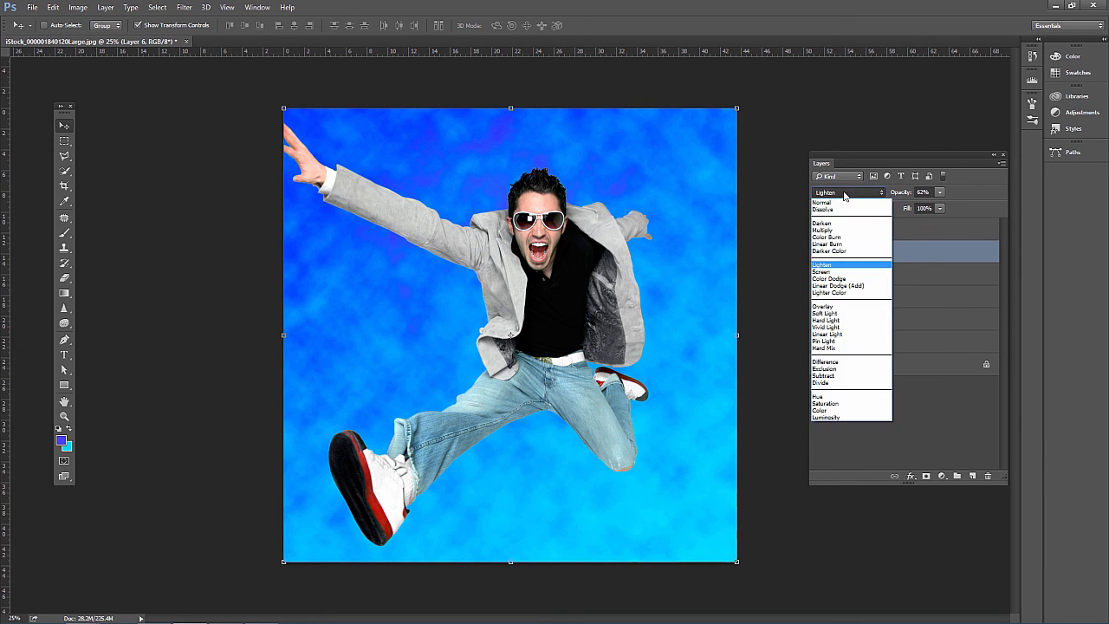
{"action": "left_click", "coordinate": [844, 192]}
{"action": "left_click", "coordinate": [844, 193]}
{"action": "left_click", "coordinate": [827, 214]}
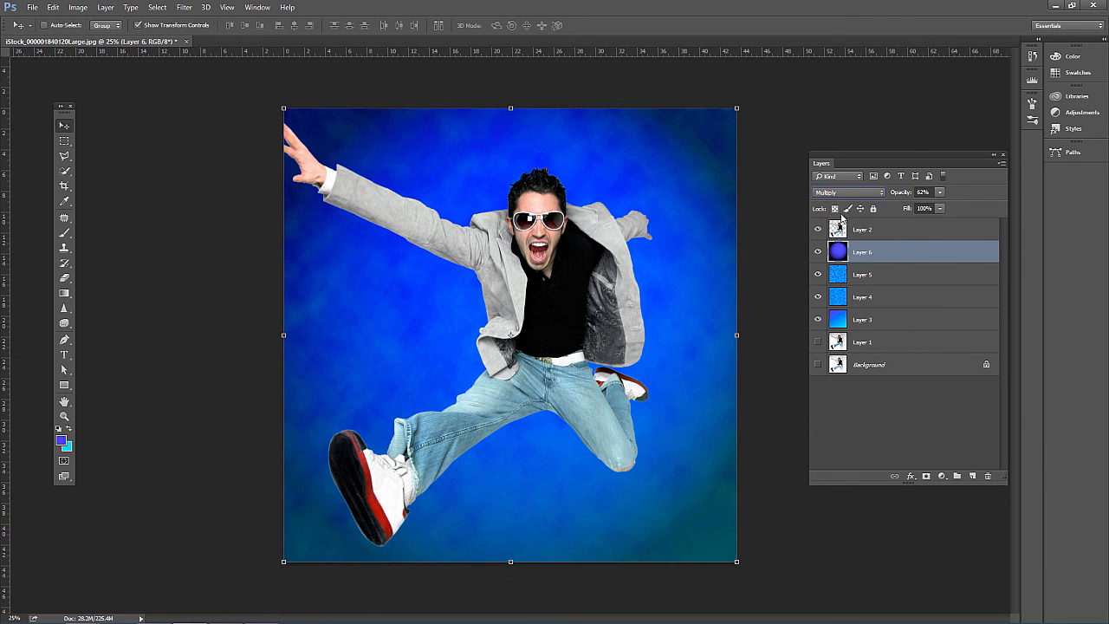
- Set Layer 6's blend mode to Normal and its opacity to 50%
{"action": "left_click", "coordinate": [848, 192]}
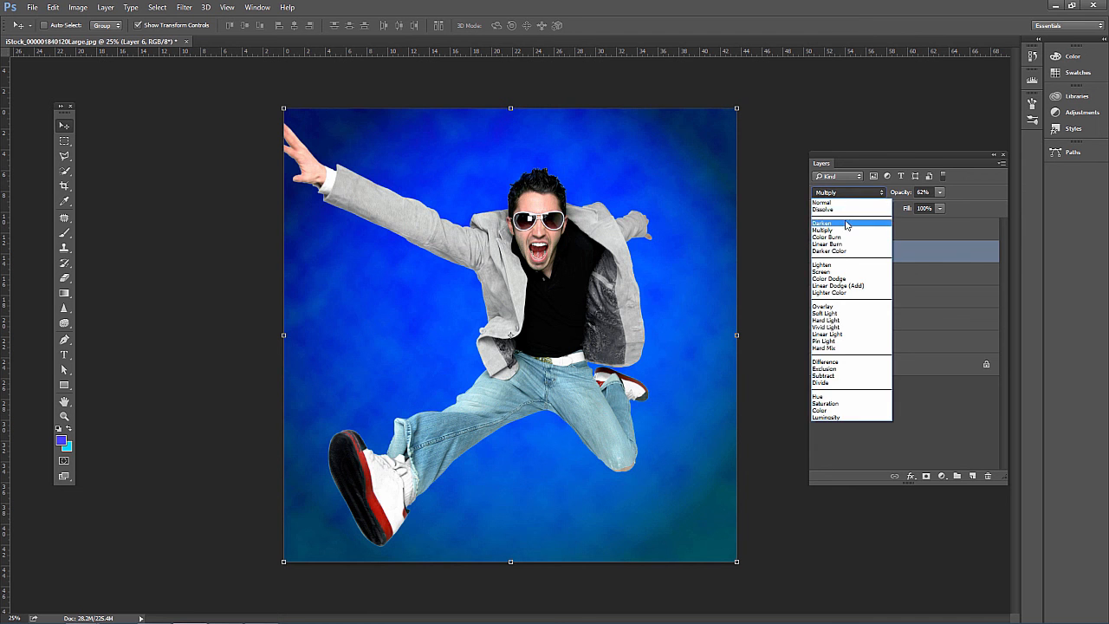
{"action": "left_click", "coordinate": [855, 205]}
{"action": "left_click", "coordinate": [938, 192]}
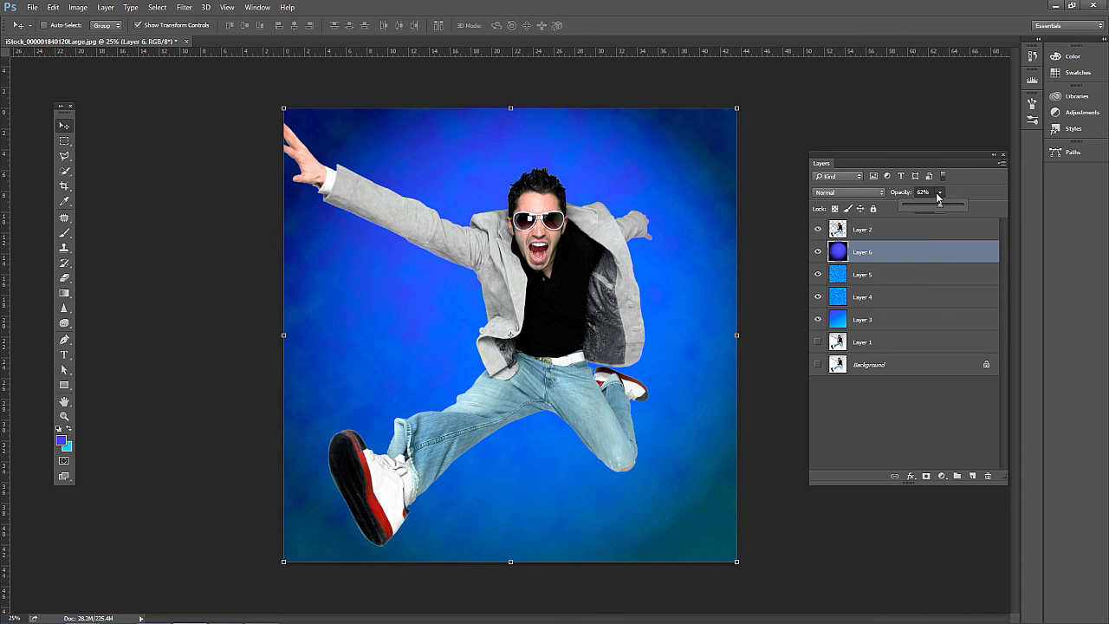
{"action": "mouse_move", "coordinate": [936, 208]}
{"action": "left_mouse_down"}
{"action": "mouse_move", "coordinate": [923, 210]}
{"action": "mouse_move", "coordinate": [933, 208]}
{"action": "left_mouse_up"}
- Compare the background with and without Layer 6 by toggling its visibility, leaving the layer shown
{"action": "left_click", "coordinate": [63, 142]}
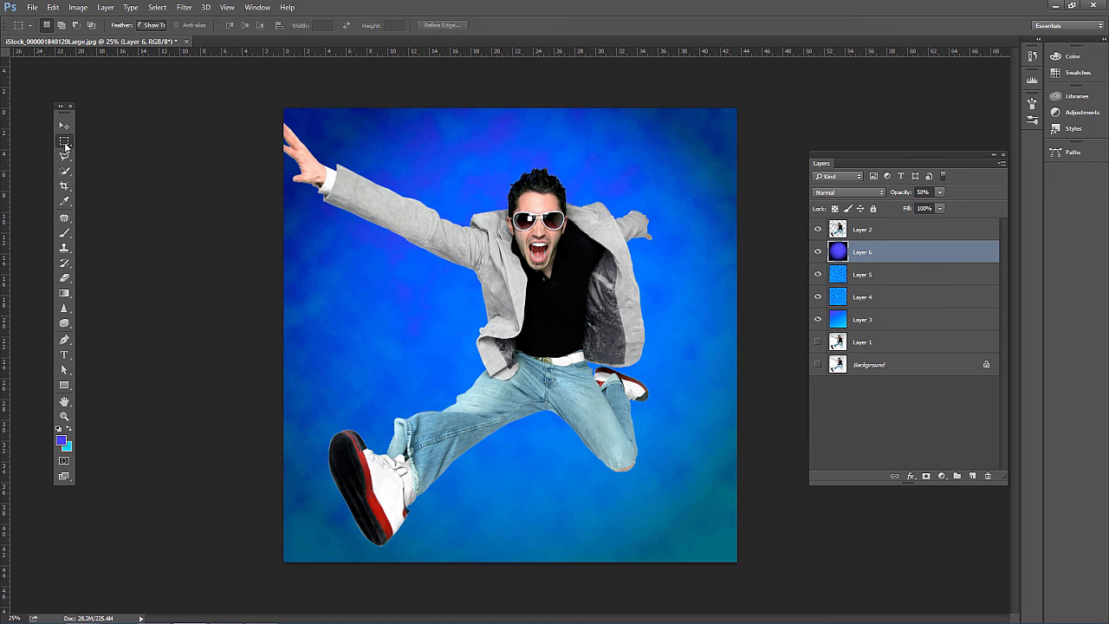
{"action": "left_click", "coordinate": [818, 253]}
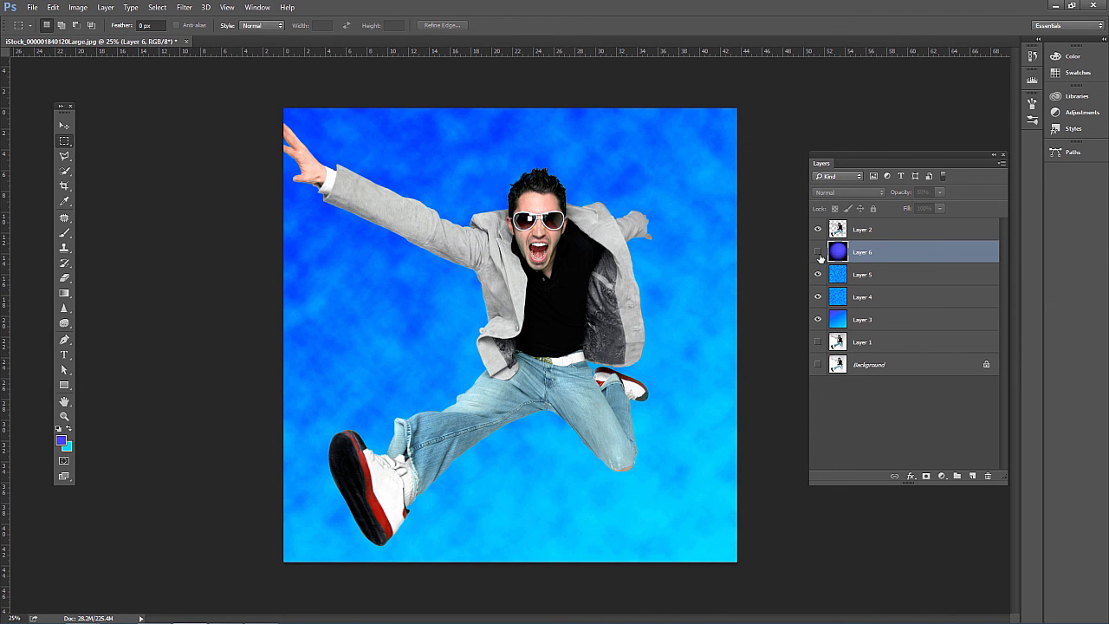
{"action": "left_click", "coordinate": [818, 252]}
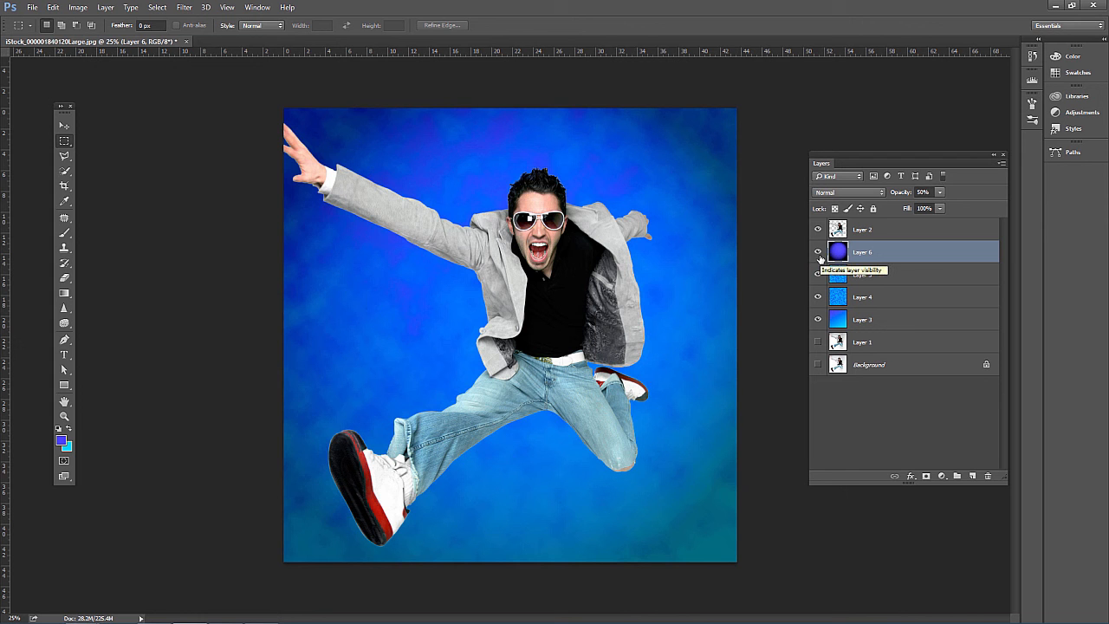